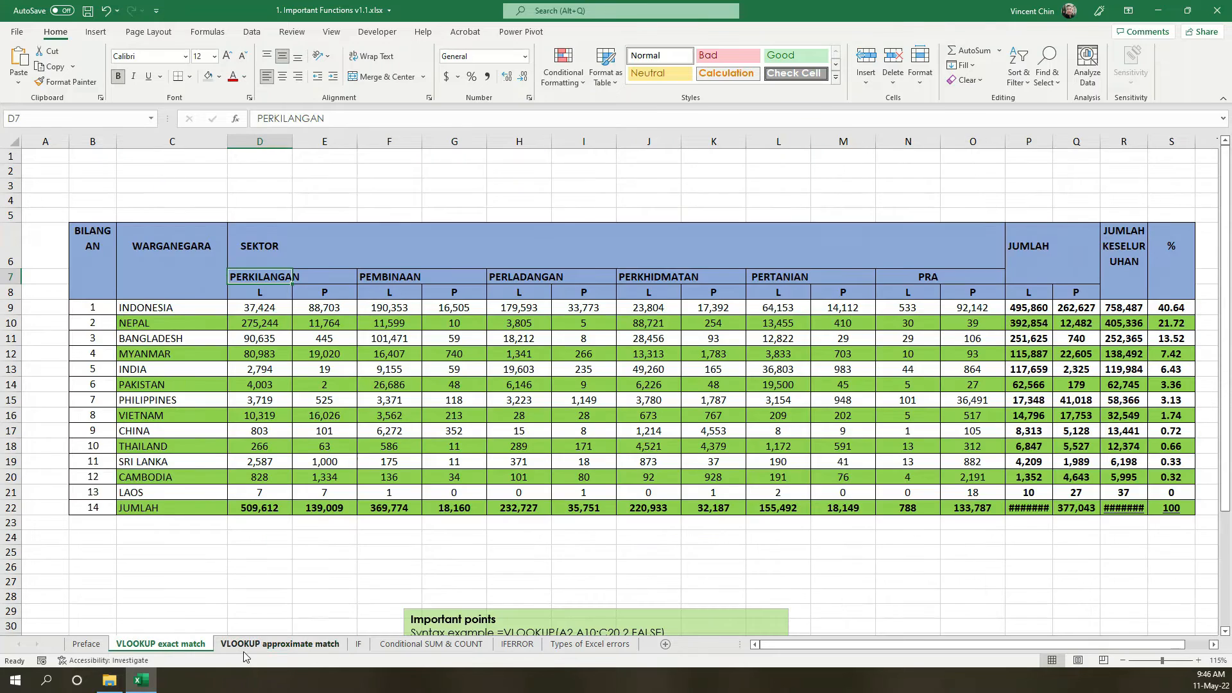
Examine the worker table's layout: number, nationality, sector headings, L and P columns, and totals on the VLOOKUP exact match sheet
scroll(463, 364, "down", 2)
scroll(446, 379, "up", 3)
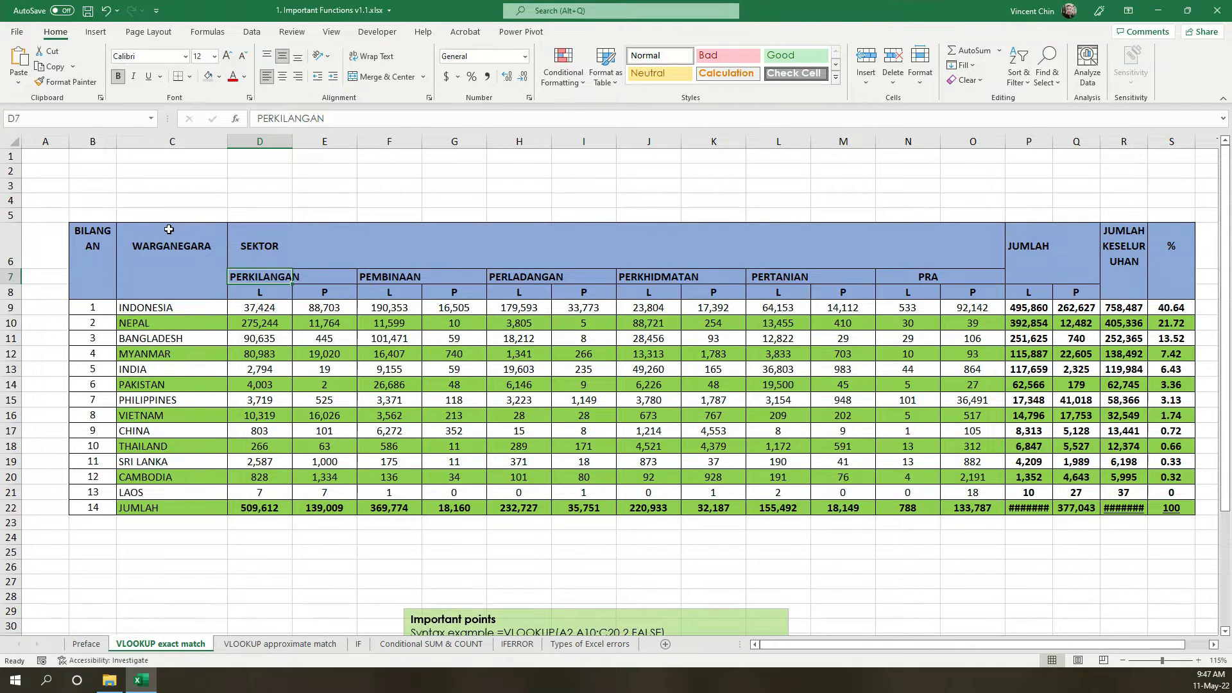
left_click_drag(93, 244, 96, 338)
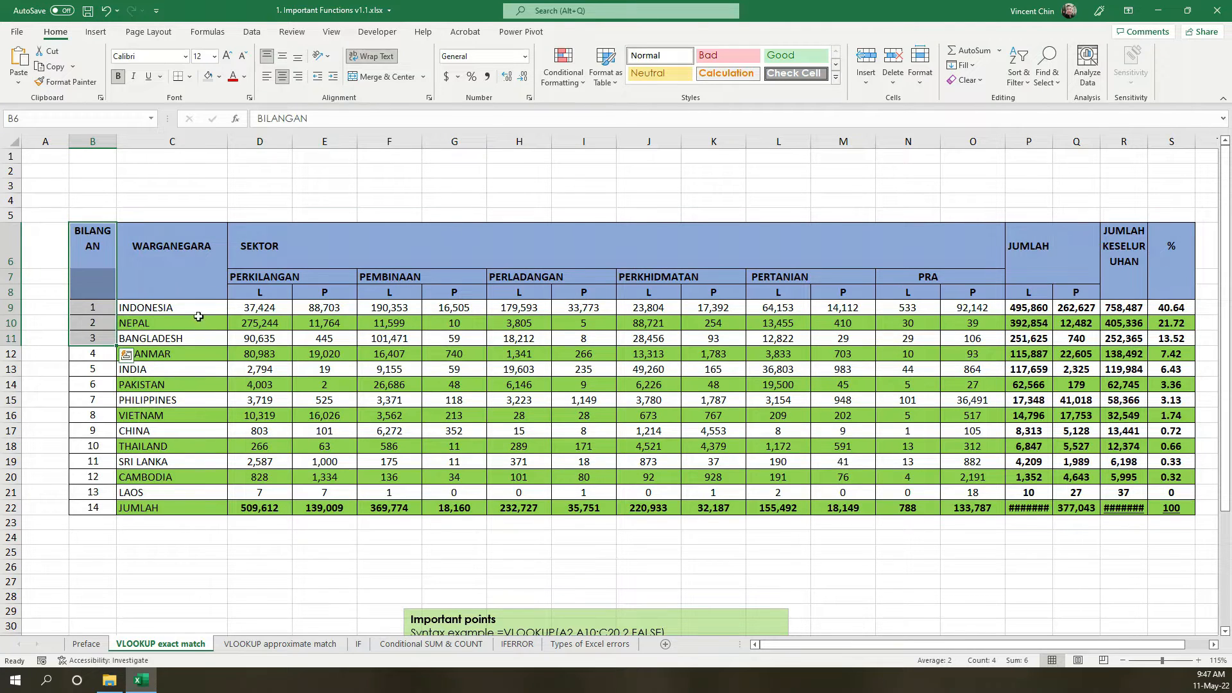
left_click_drag(191, 311, 203, 521)
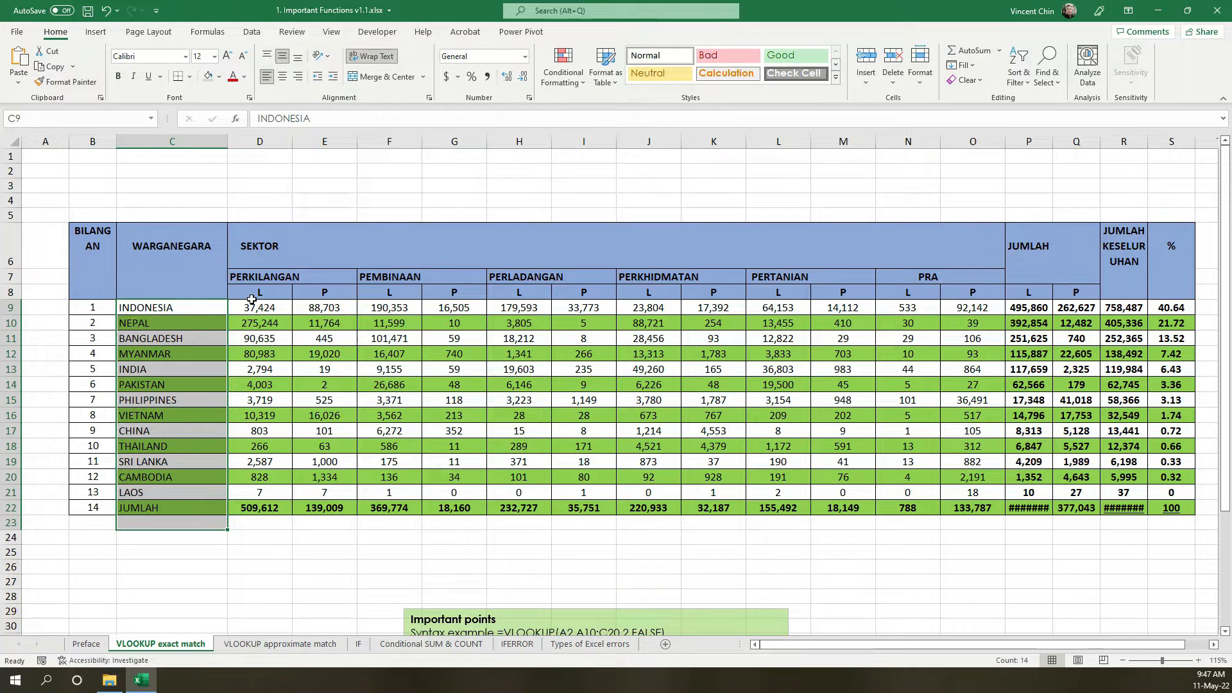
left_click(258, 275)
key("Right")
key("Right")
key("Right")
key("Right")
key("Right")
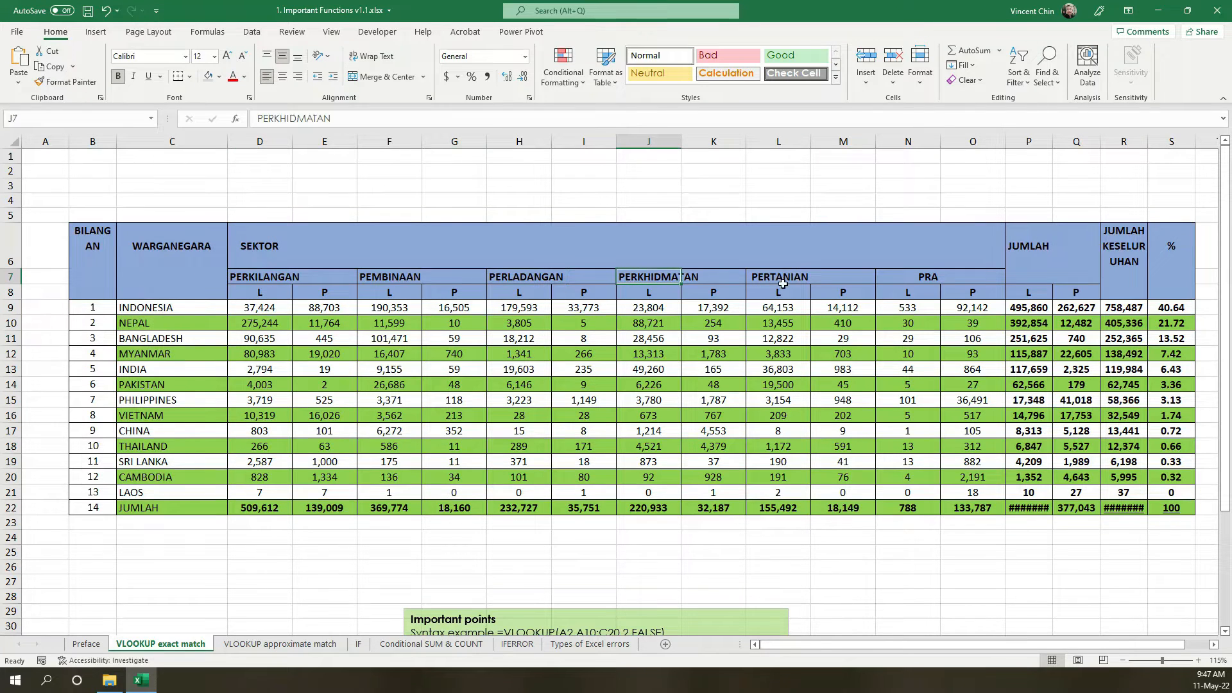
left_click(290, 290)
left_click(312, 287)
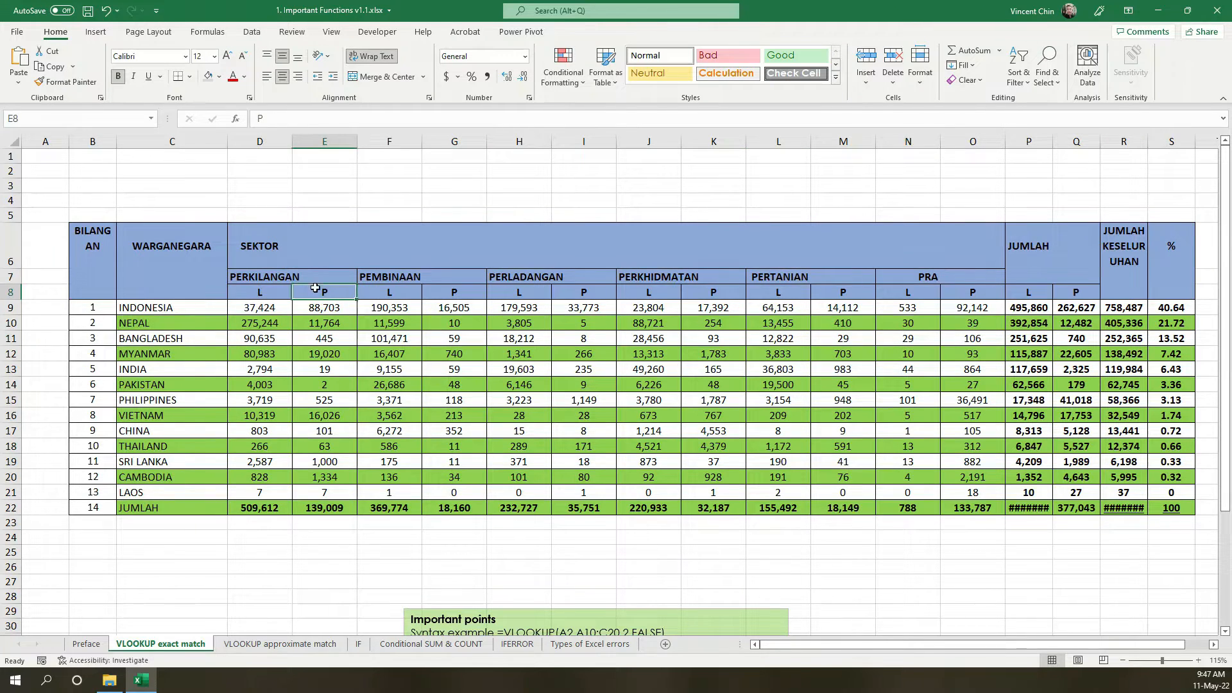
left_click(250, 296)
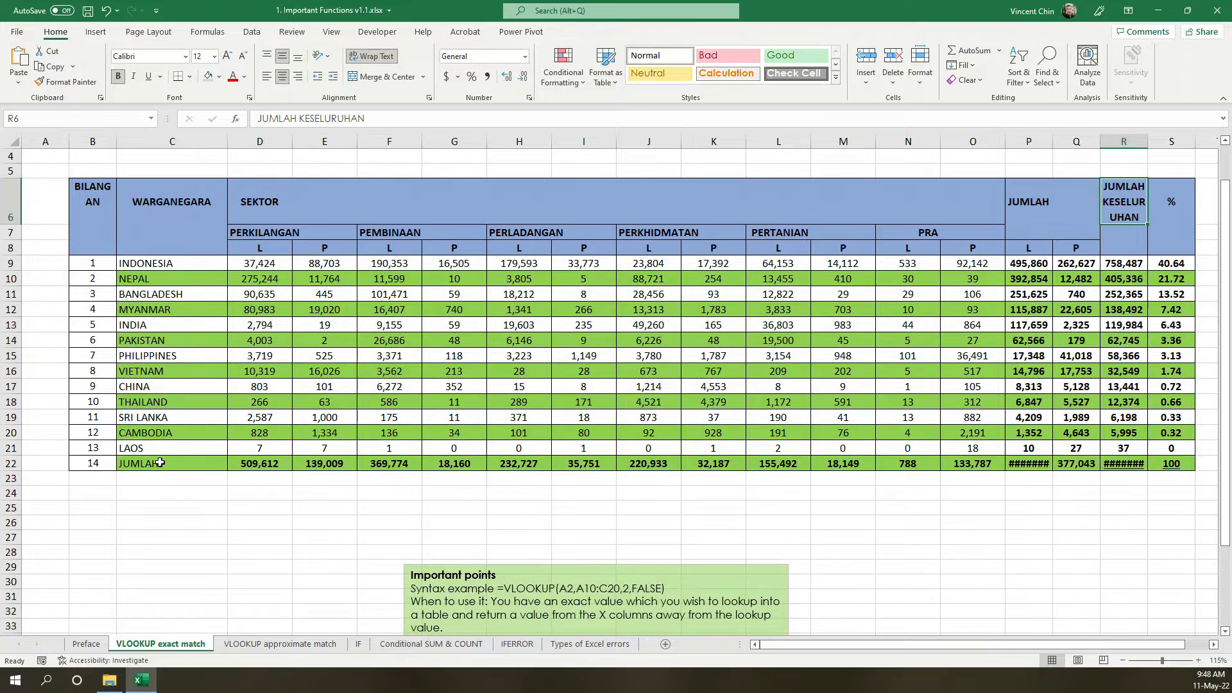
scroll(160, 508, "down", 1)
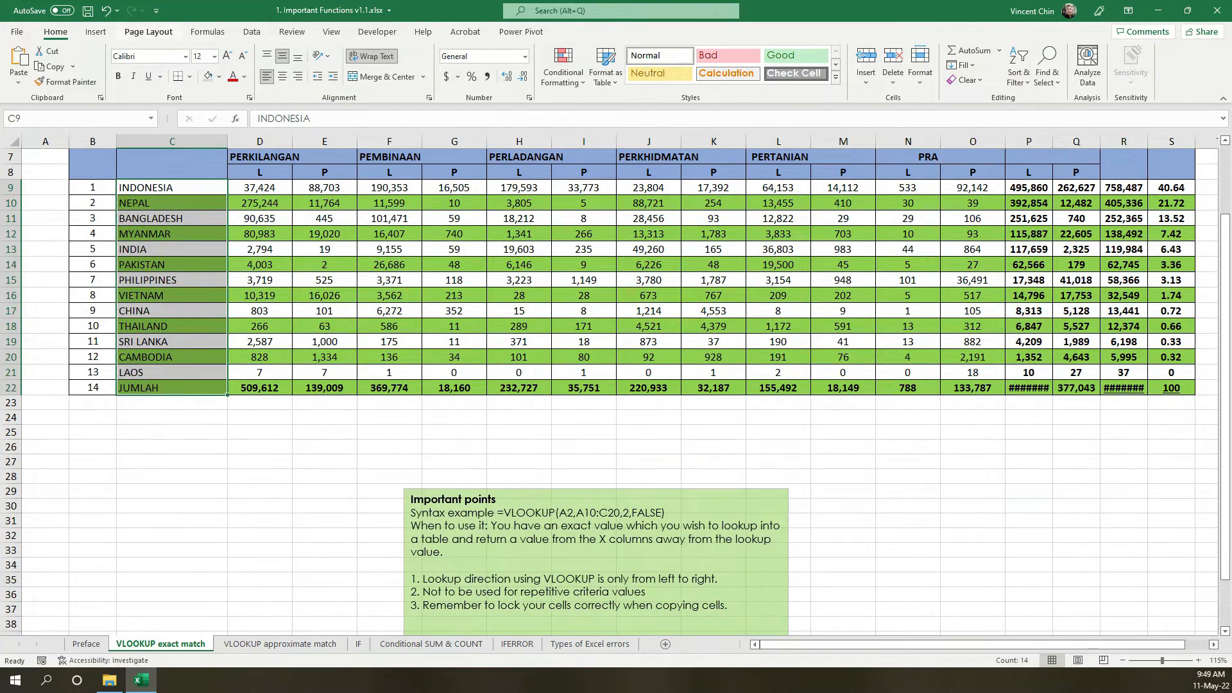
Copy the THAILAND cell C18 into C26 below the table as the lookup value
scroll(366, 506, "up", 2)
scroll(366, 505, "up", 1, "ctrl")
left_click(188, 537)
left_click(187, 491)
scroll(231, 498, "down", 3)
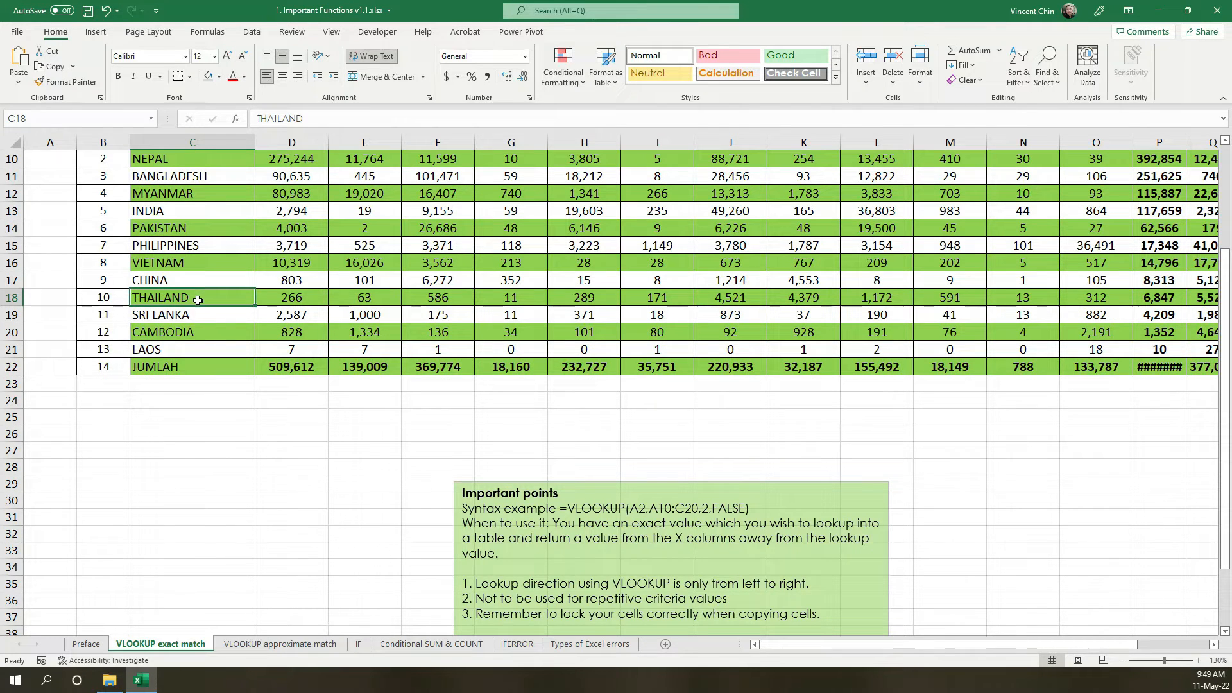
key("ctrl+c")
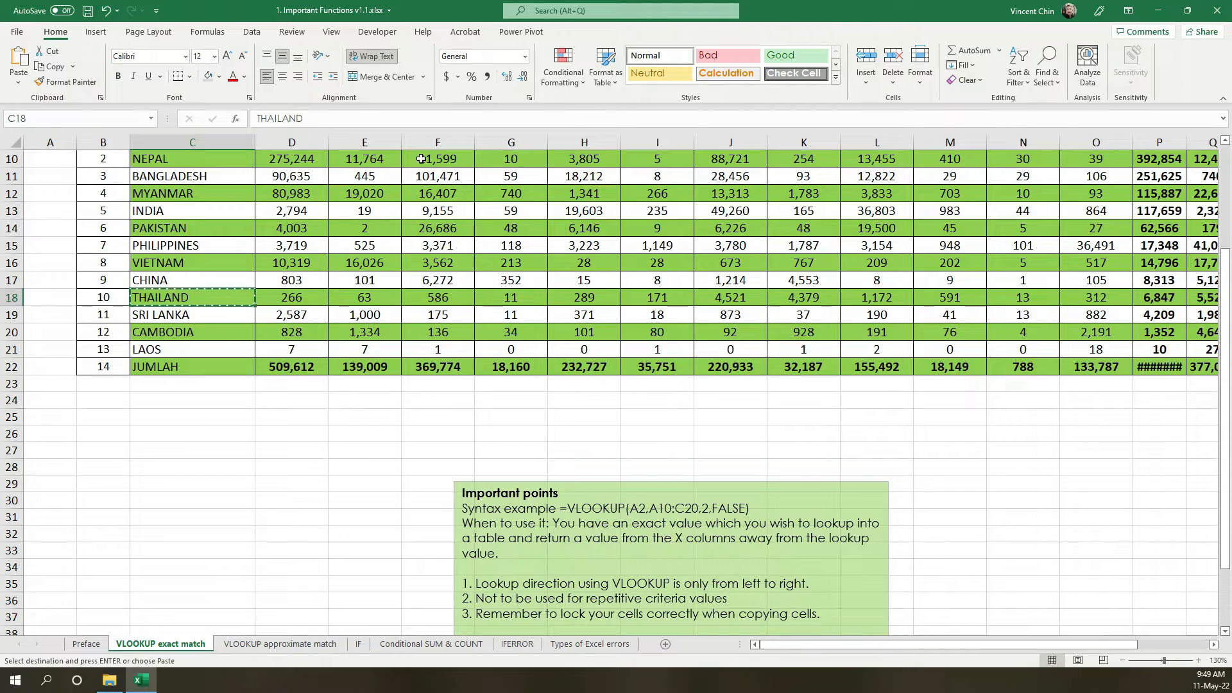
left_click(382, 119)
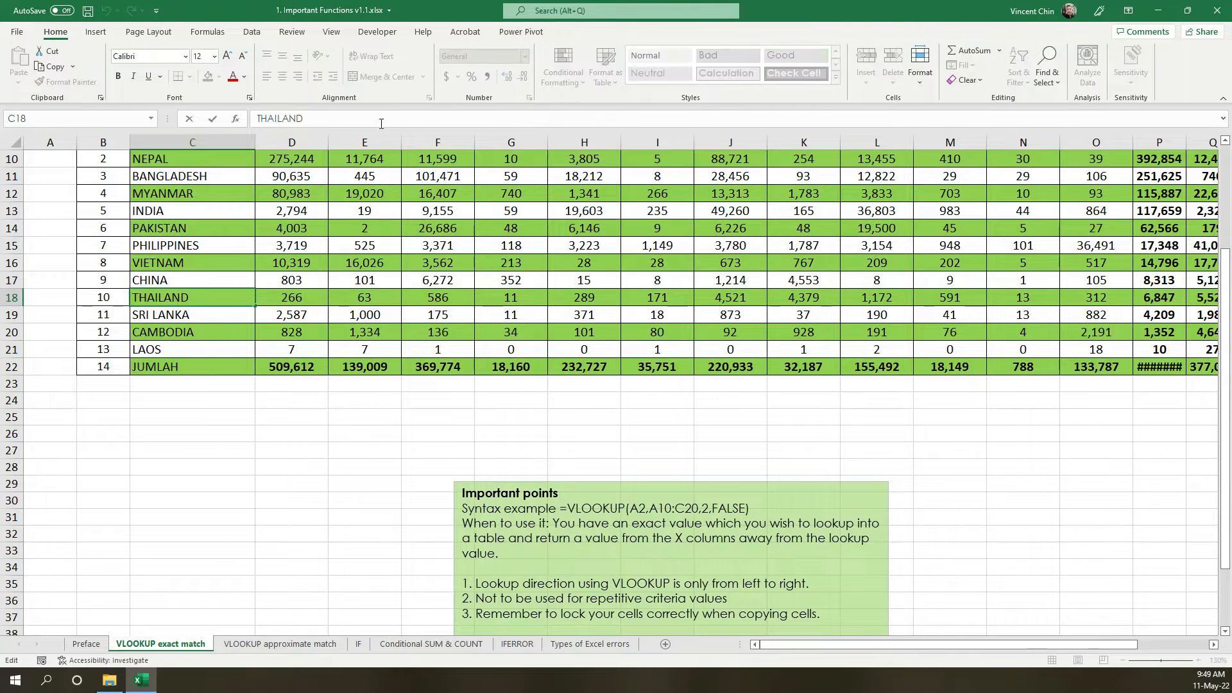
key("Escape")
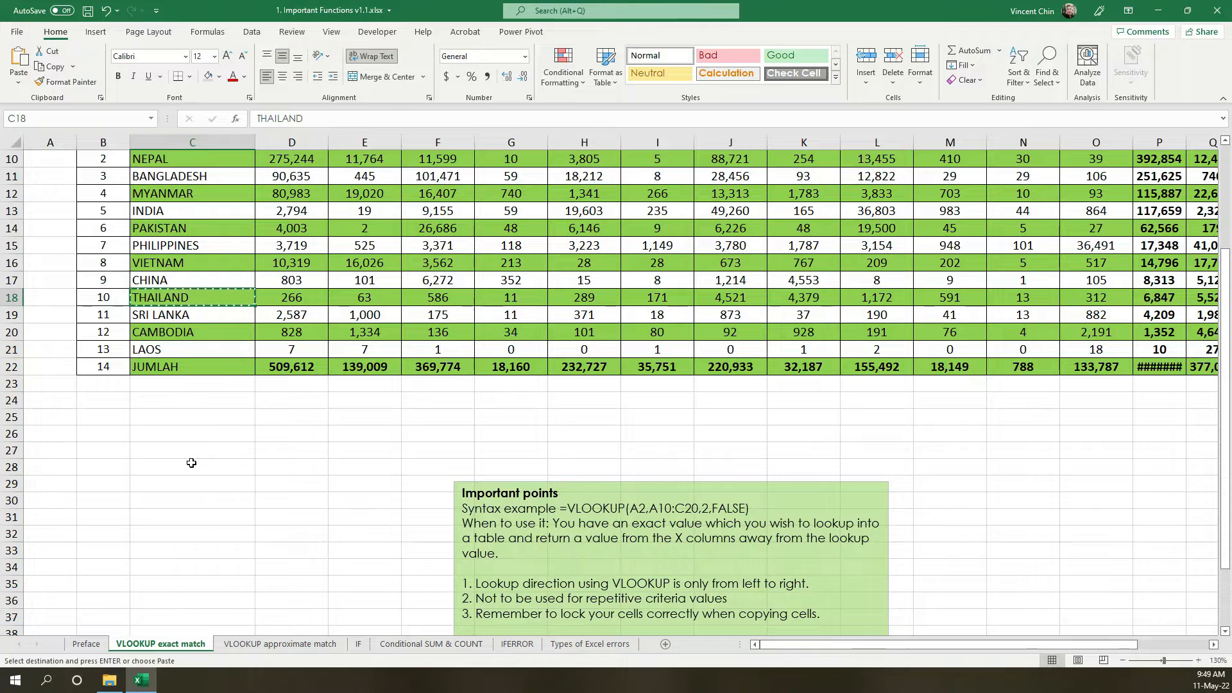
left_click(181, 439)
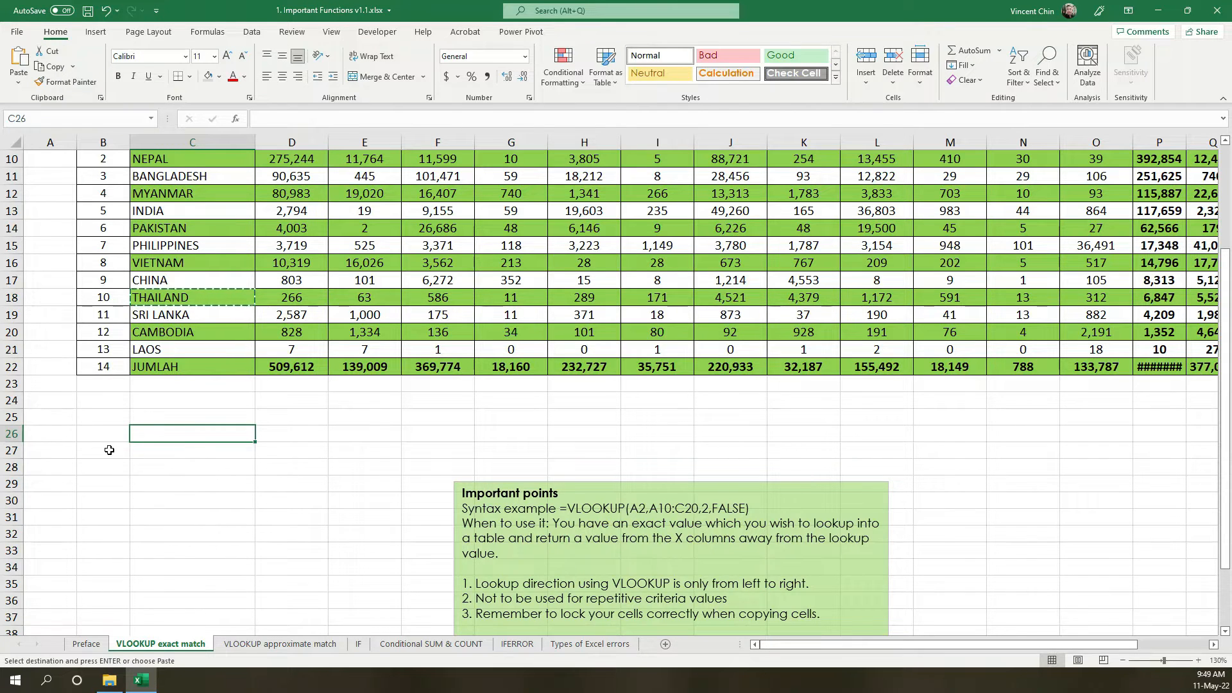
key("ctrl+v")
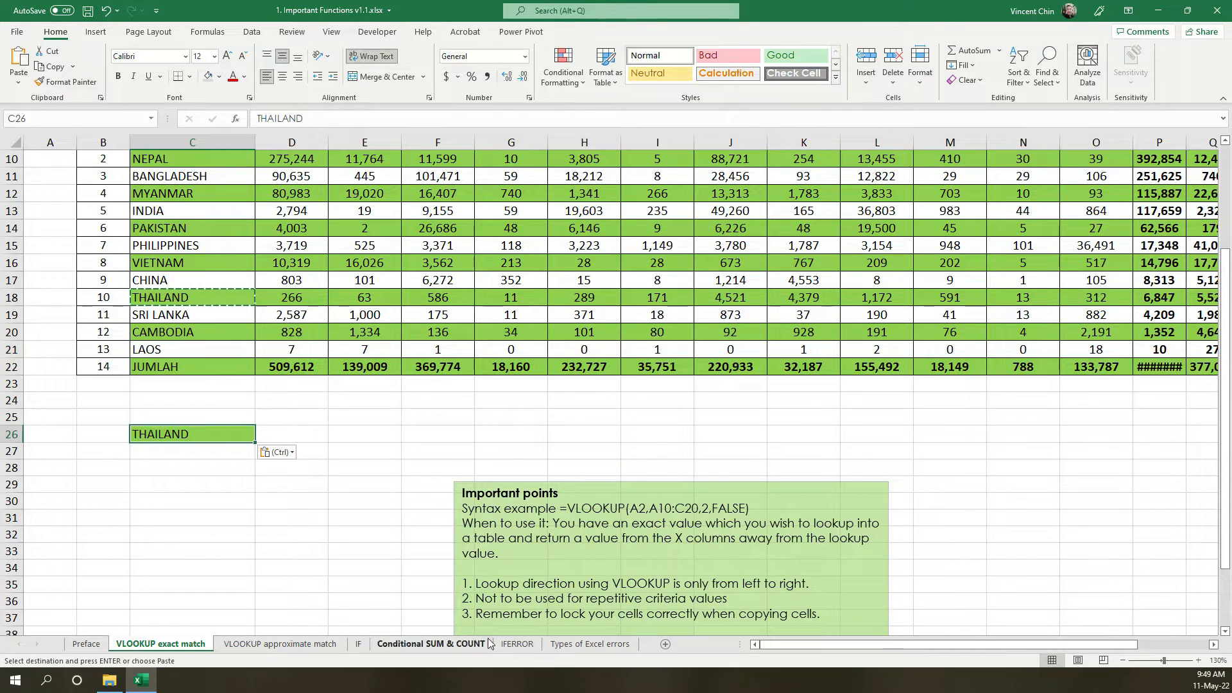
Move the Important points text box away from the work area, so it starts at column J beside row 26
left_click(396, 474)
left_click(505, 483)
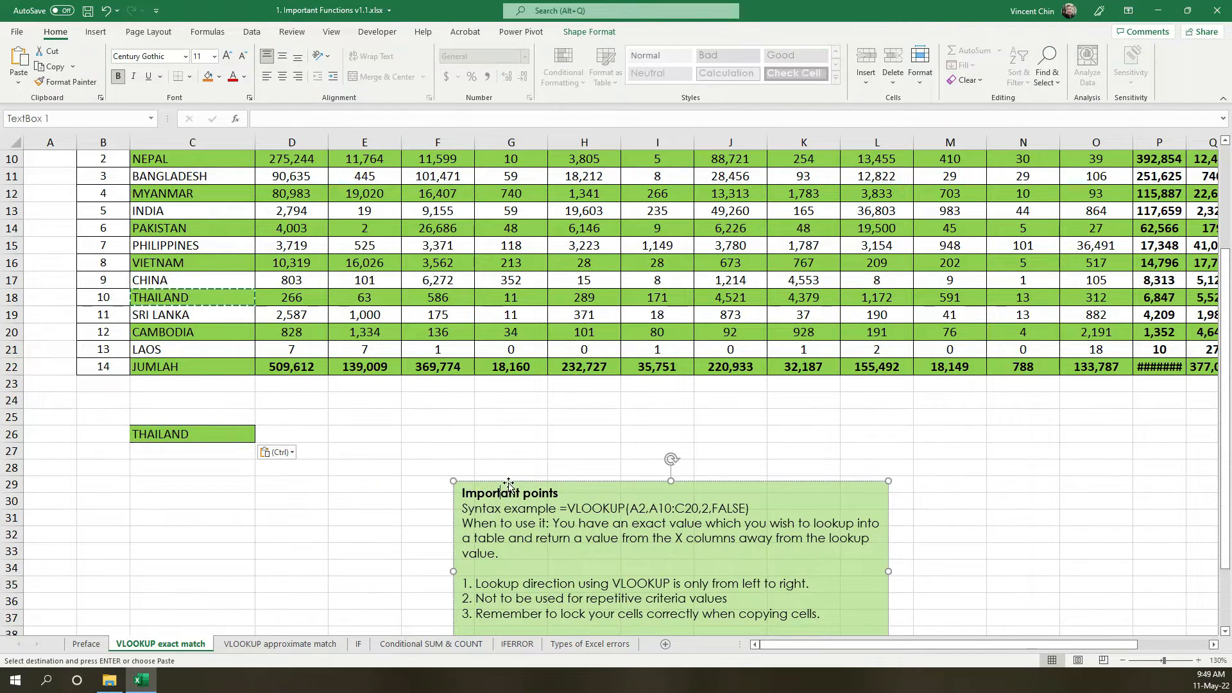
left_click_drag(531, 482, 818, 421)
left_click_drag(818, 421, 944, 422)
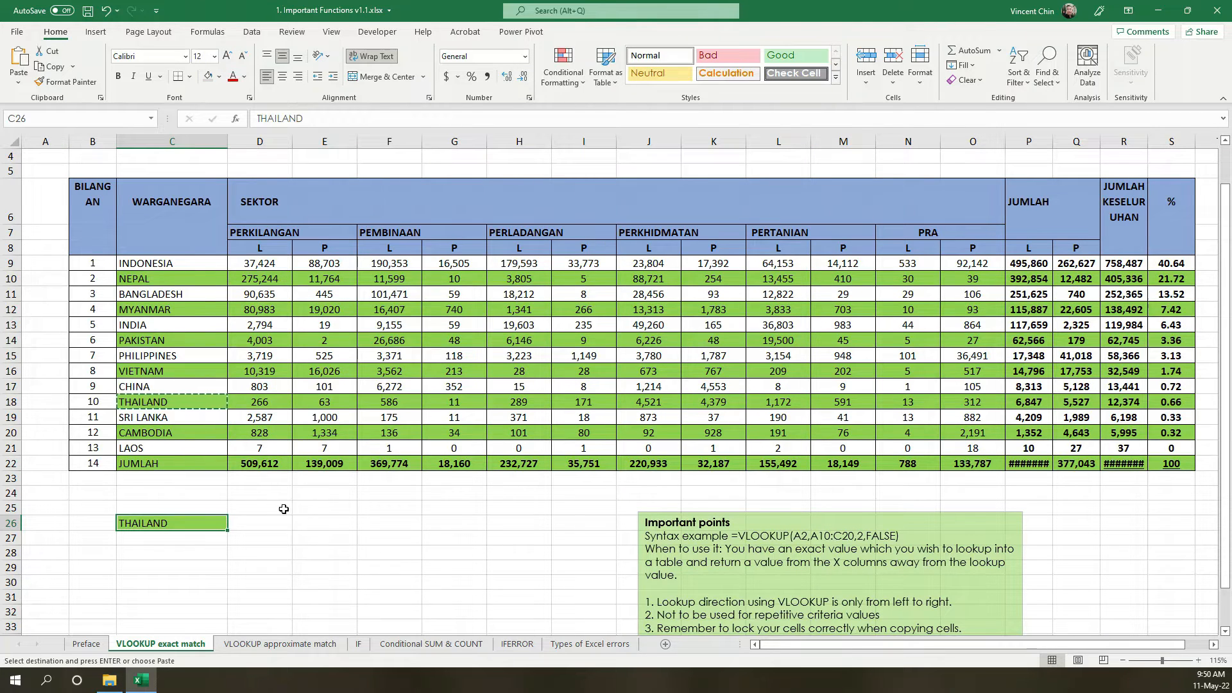
Check Thailand's PERTANIAN and JUMLAH KESELURUHAN cells, and start a formula in D26 with =v
left_click(779, 402)
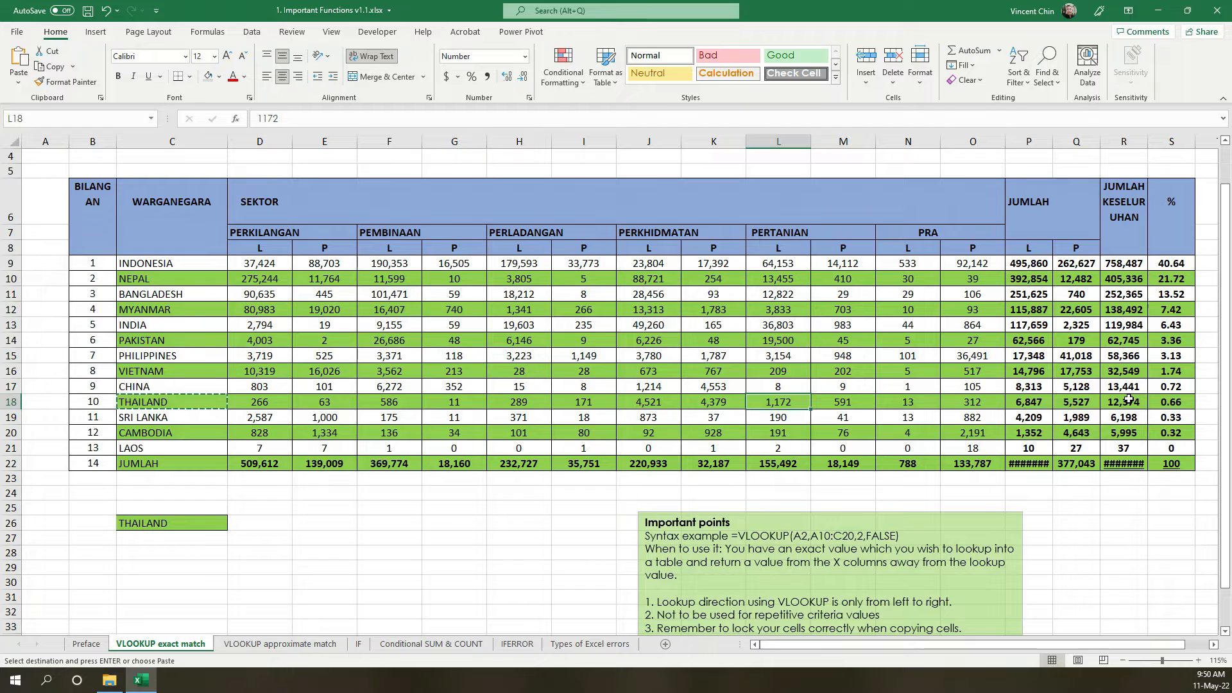
left_click(1133, 401)
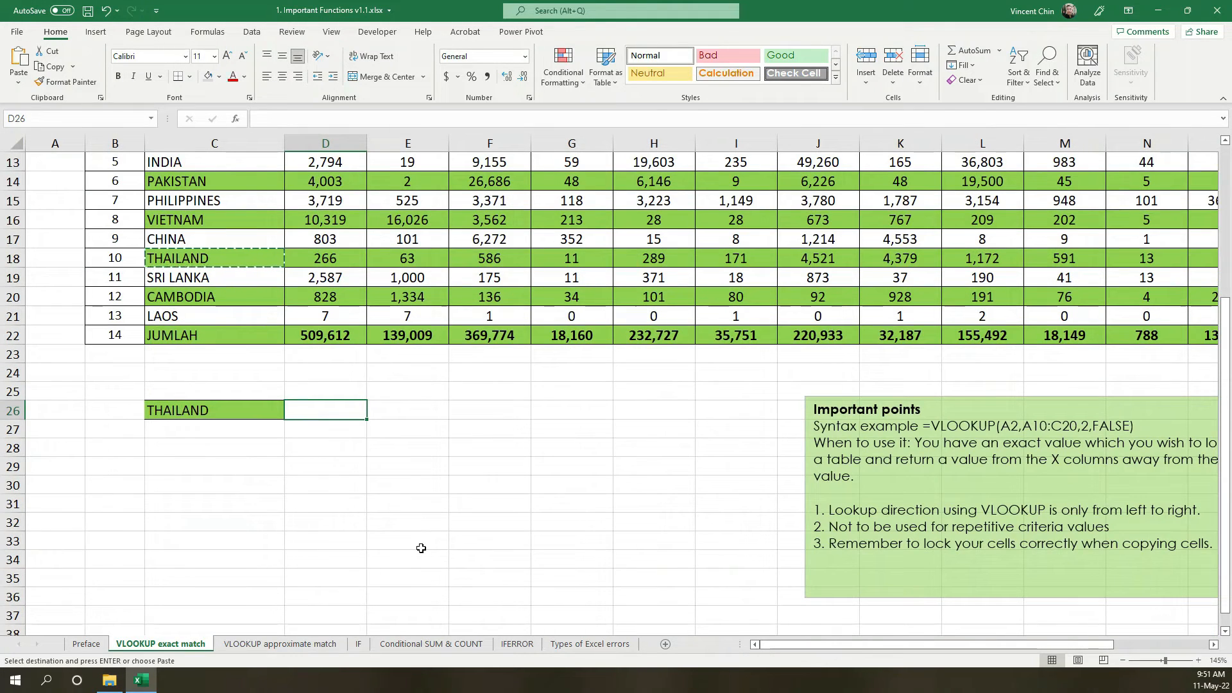
type("=")
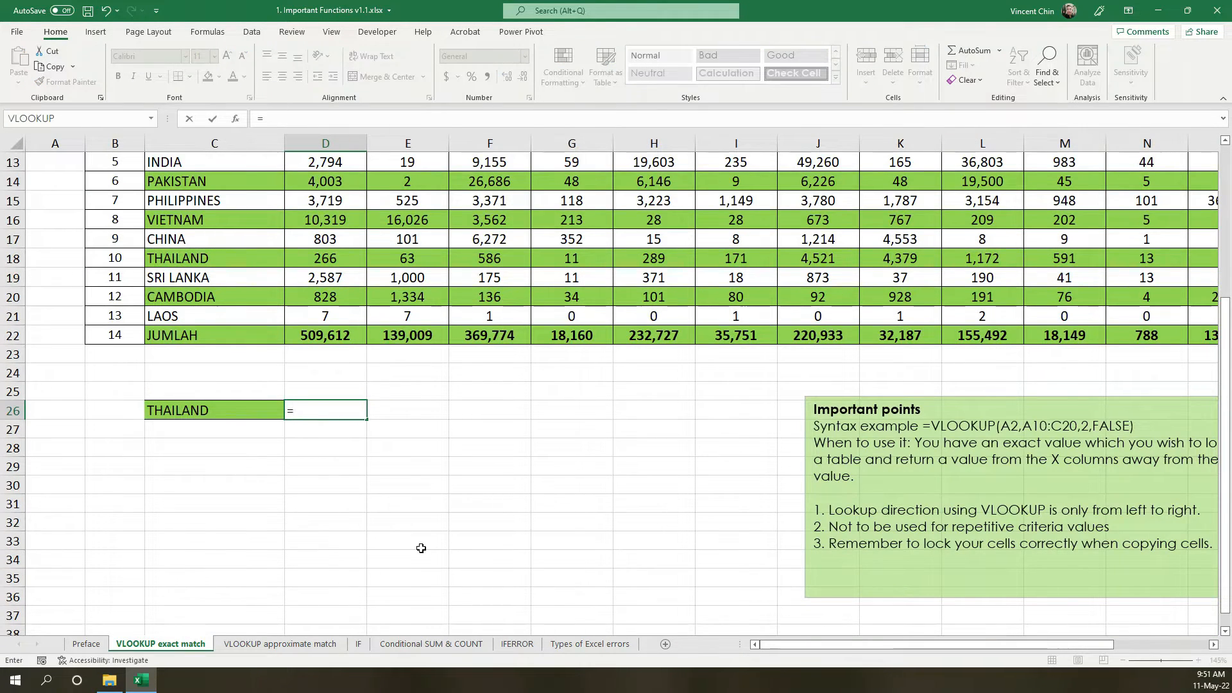
type("v")
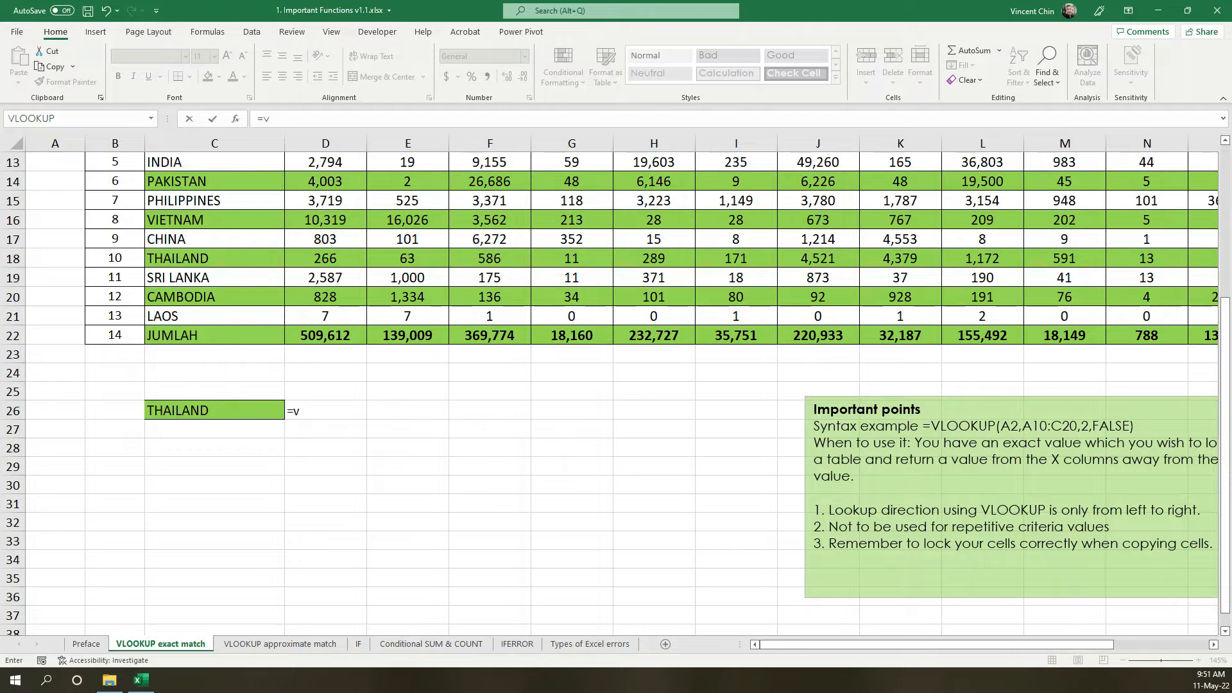
Switch to Notepad, add the line "Excel Intellisense" to notes.txt, enlarge the text, save the file and close it
left_click_drag(844, 1, 895, 54)
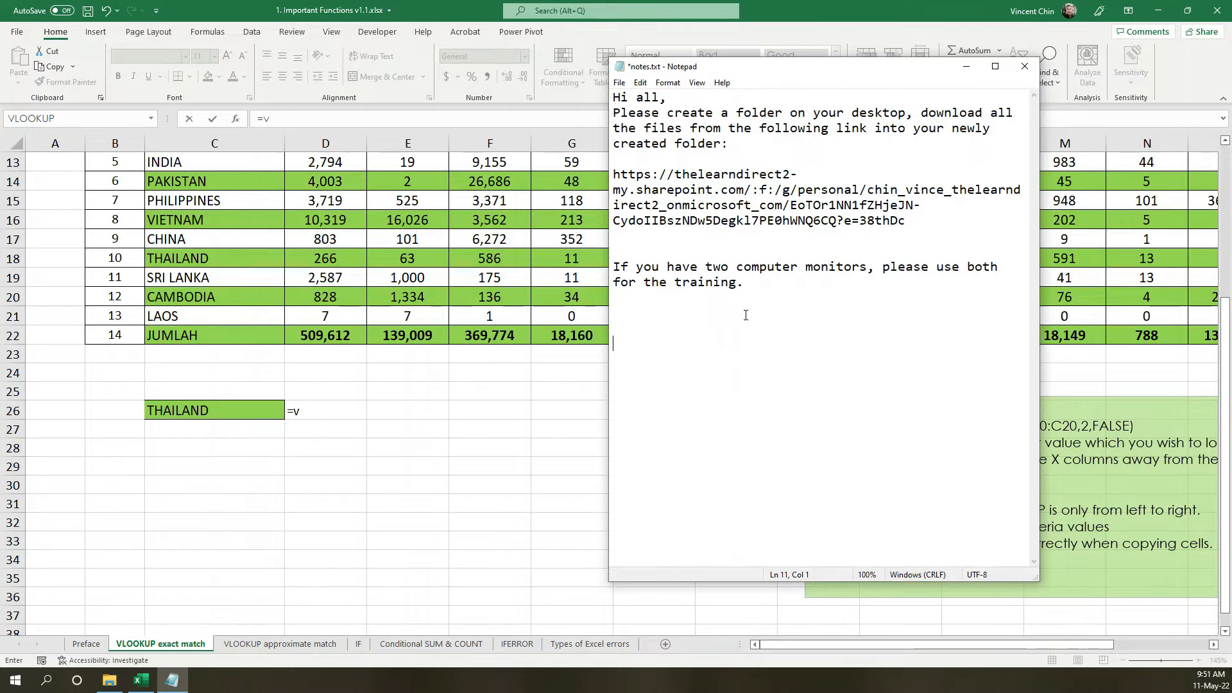
type("Excel Intellisense")
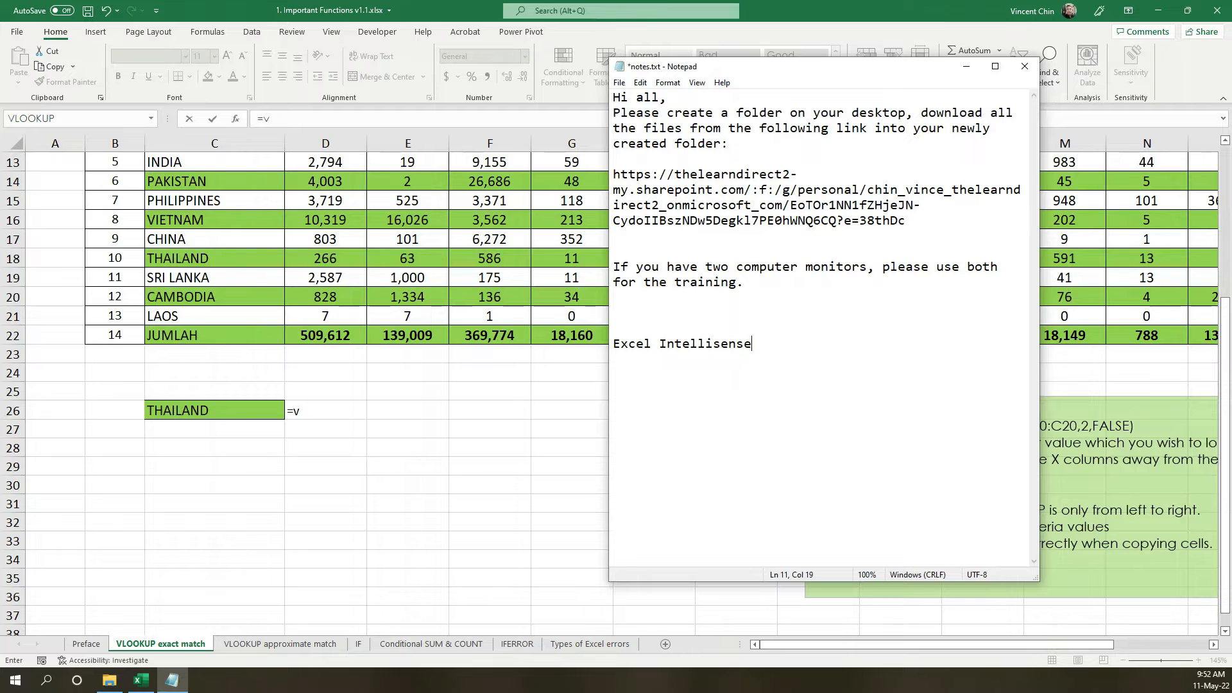
key("ctrl+s")
scroll(724, 389, "up", 3, "ctrl")
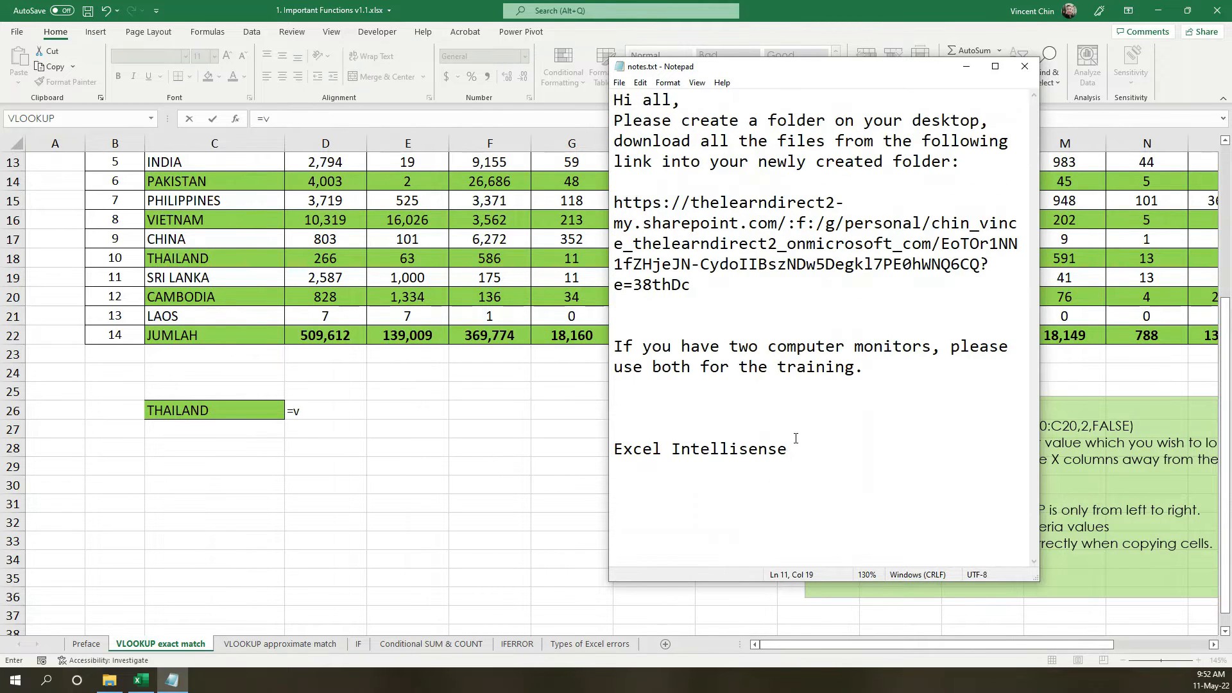
key("alt+F4")
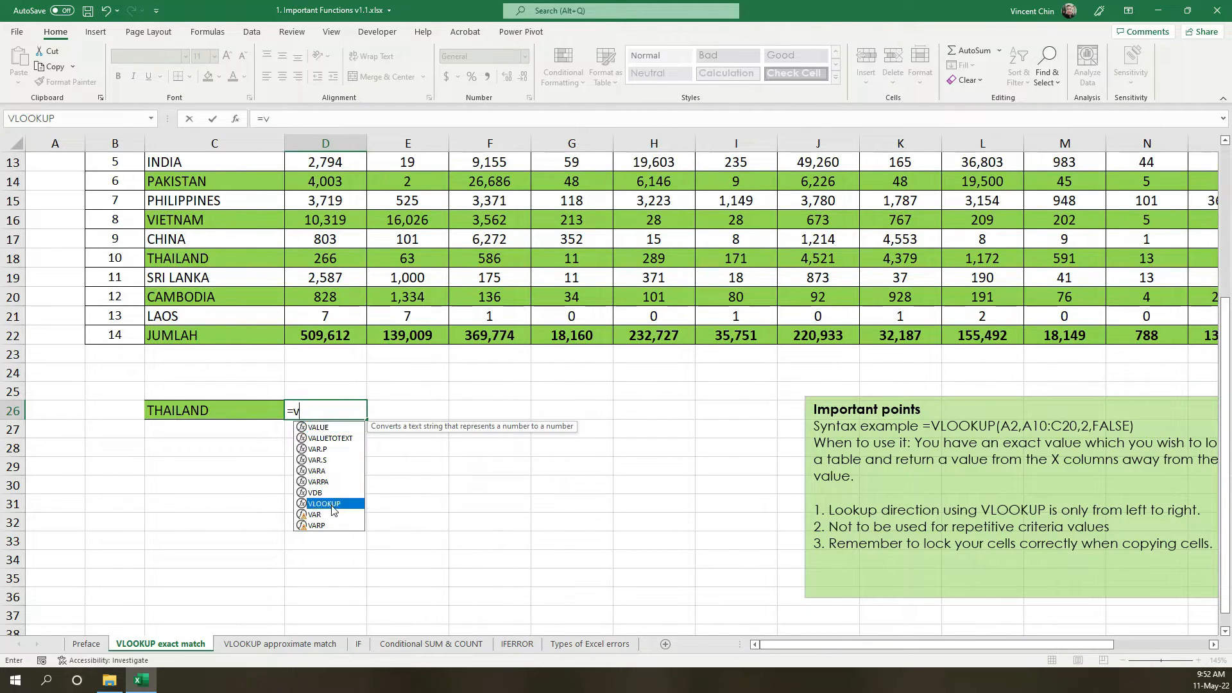
Choose the VLOOKUP function for the D26 formula and enter C26 as its lookup value, followed by a comma
double_click(324, 503)
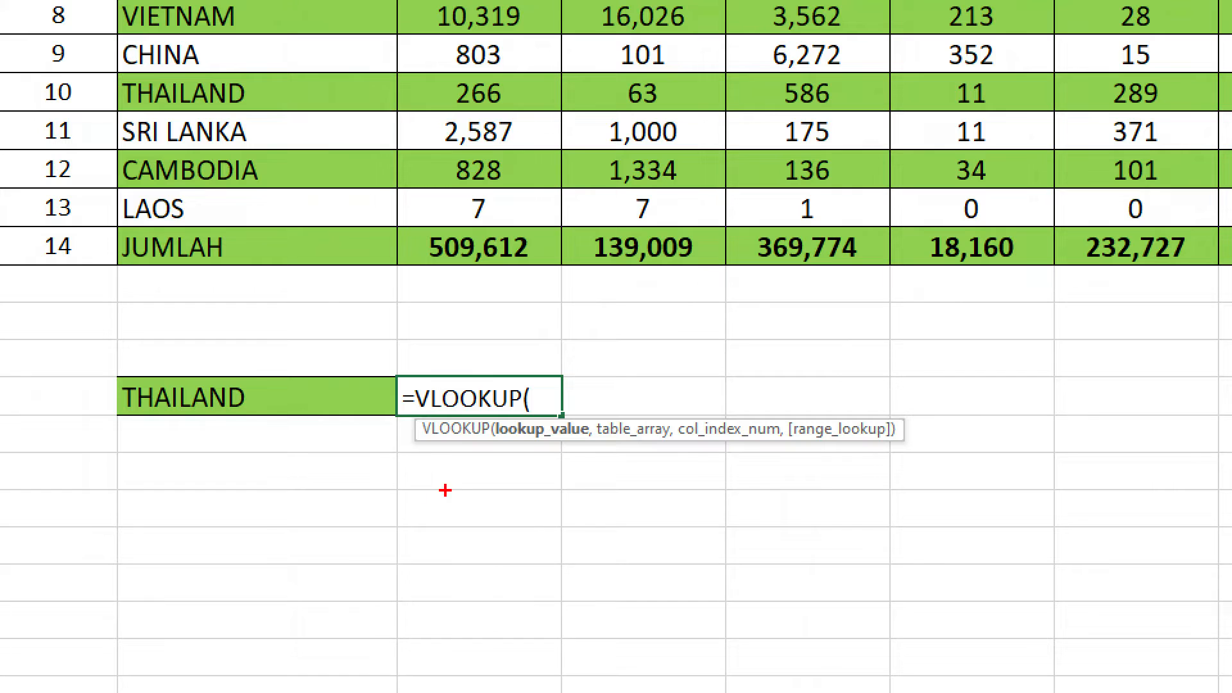
mouse_move(478, 450)
left_mouse_down()
mouse_move(589, 450)
mouse_move(599, 405)
mouse_move(480, 404)
left_mouse_up()
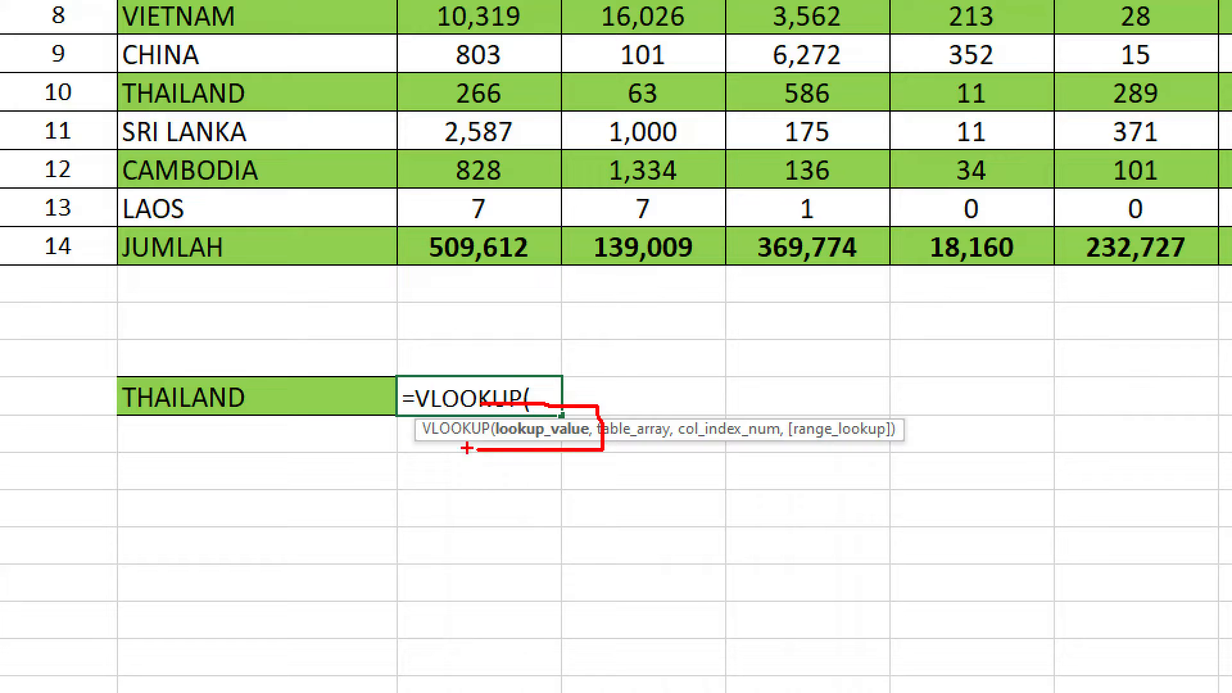
mouse_move(244, 401)
left_mouse_down()
mouse_move(217, 360)
mouse_move(257, 370)
left_mouse_up()
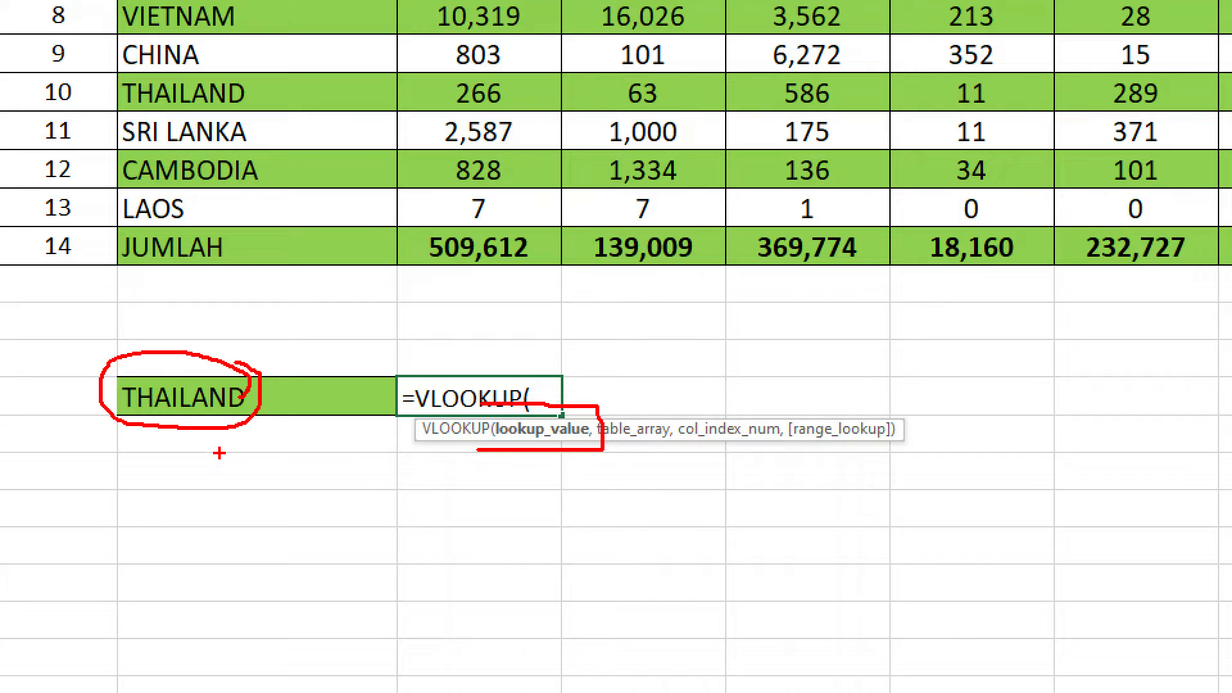
key("Escape")
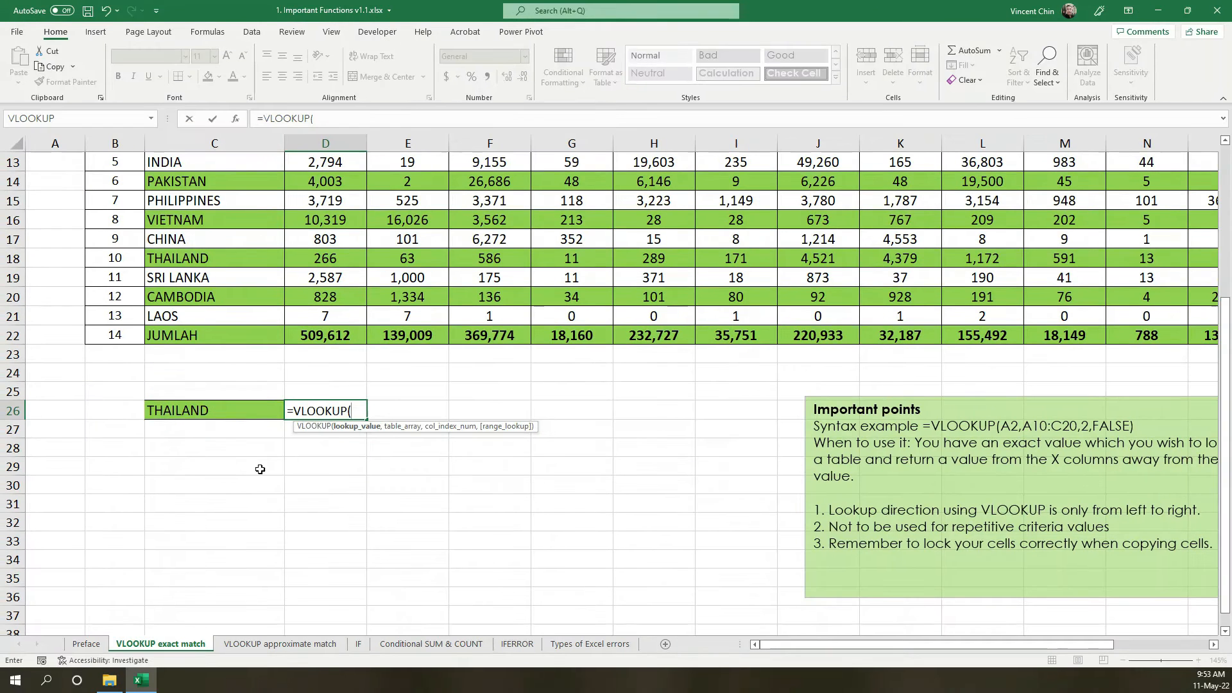
left_click(219, 415)
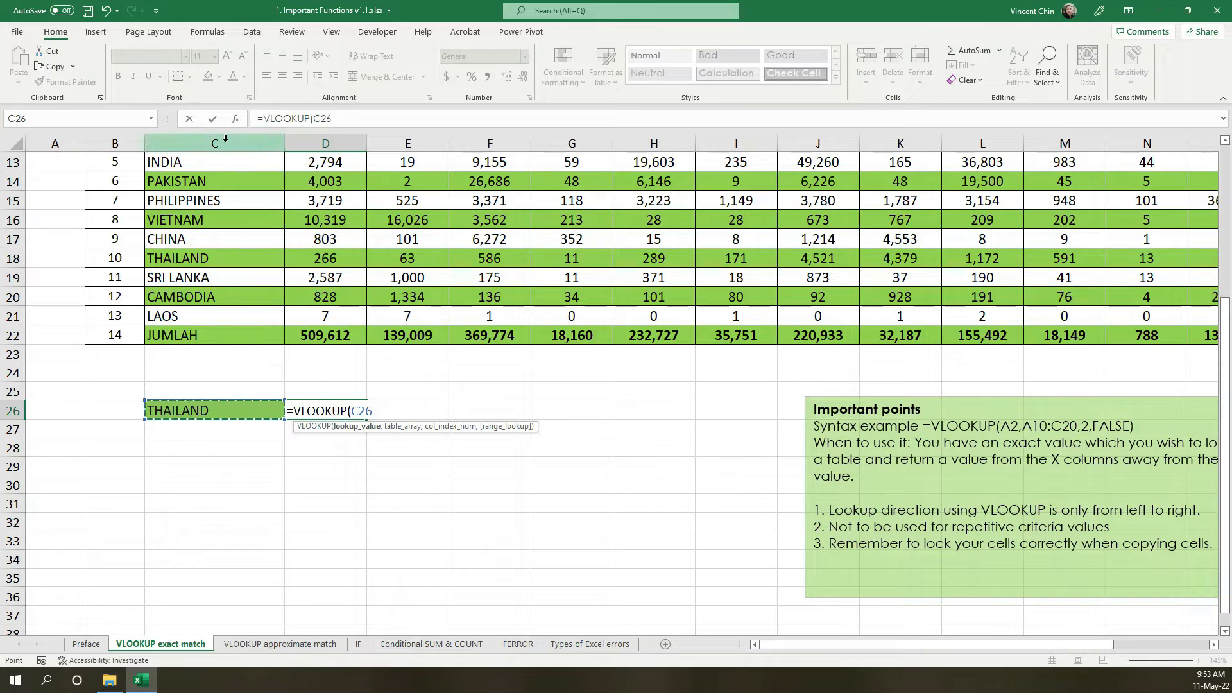
key("F2")
key("ctrl+2")
mouse_move(80, 114)
left_mouse_down()
mouse_move(97, 122)
mouse_move(12, 96)
left_mouse_up()
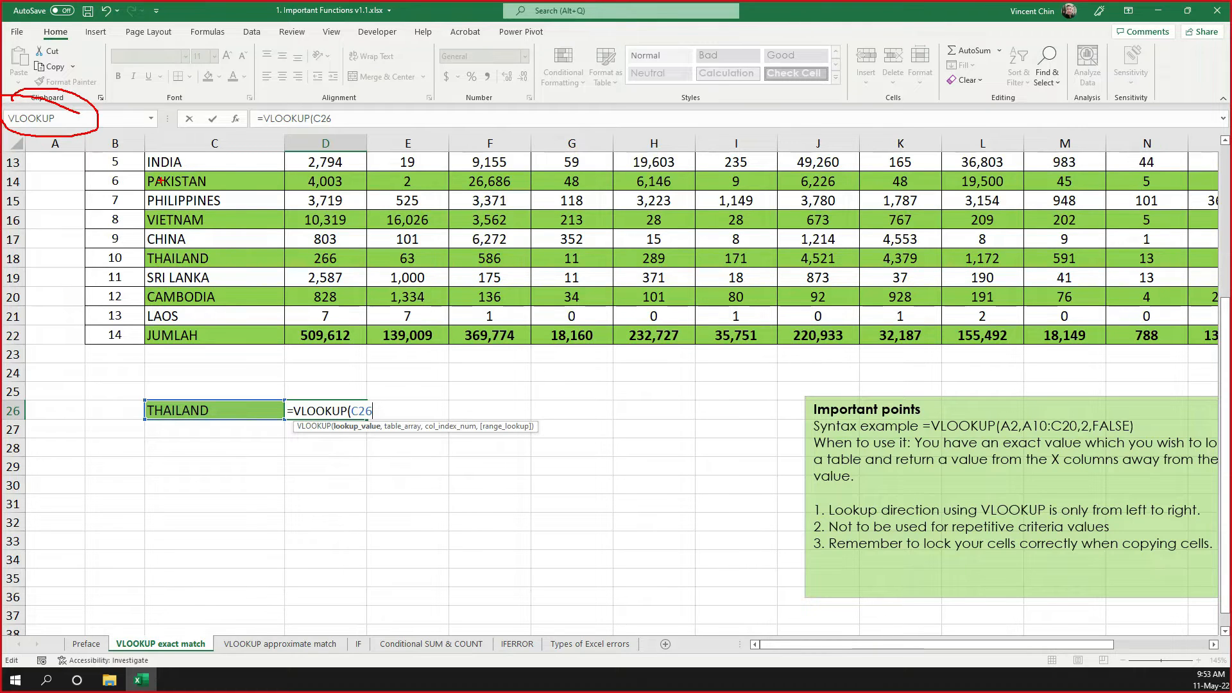
key("Escape")
type(",")
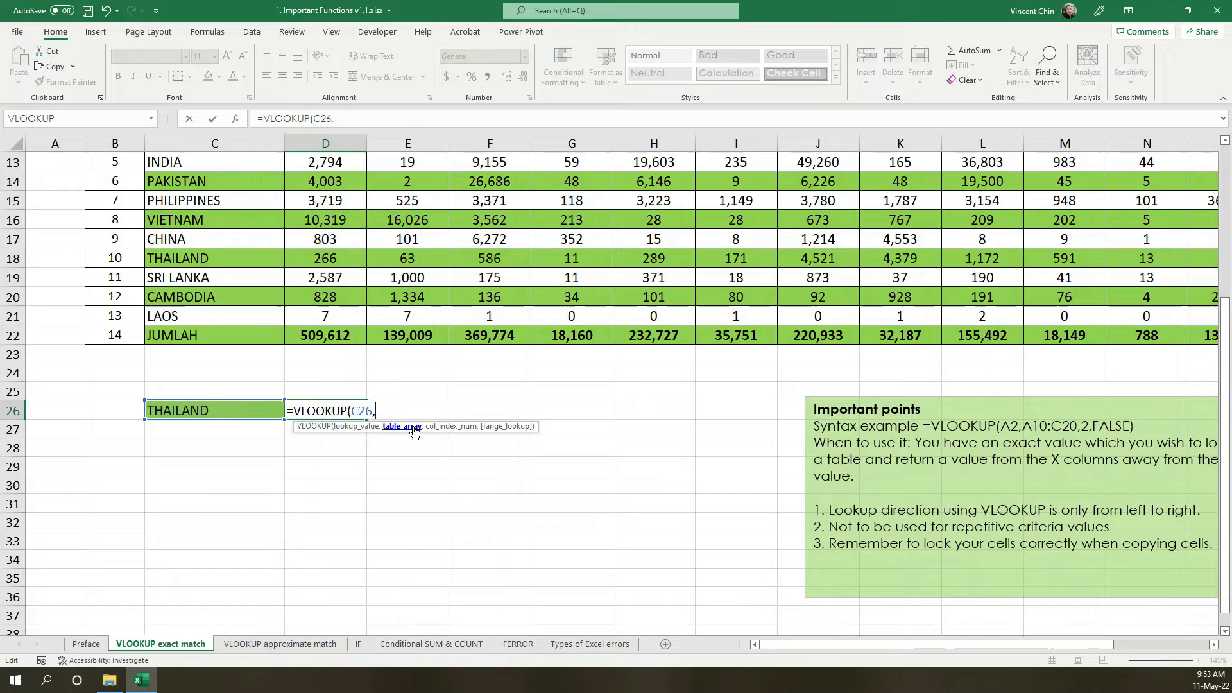
Enter the range C9:S22 as the table array of the VLOOKUP formula, followed by a comma
scroll(414, 434, "up", 3)
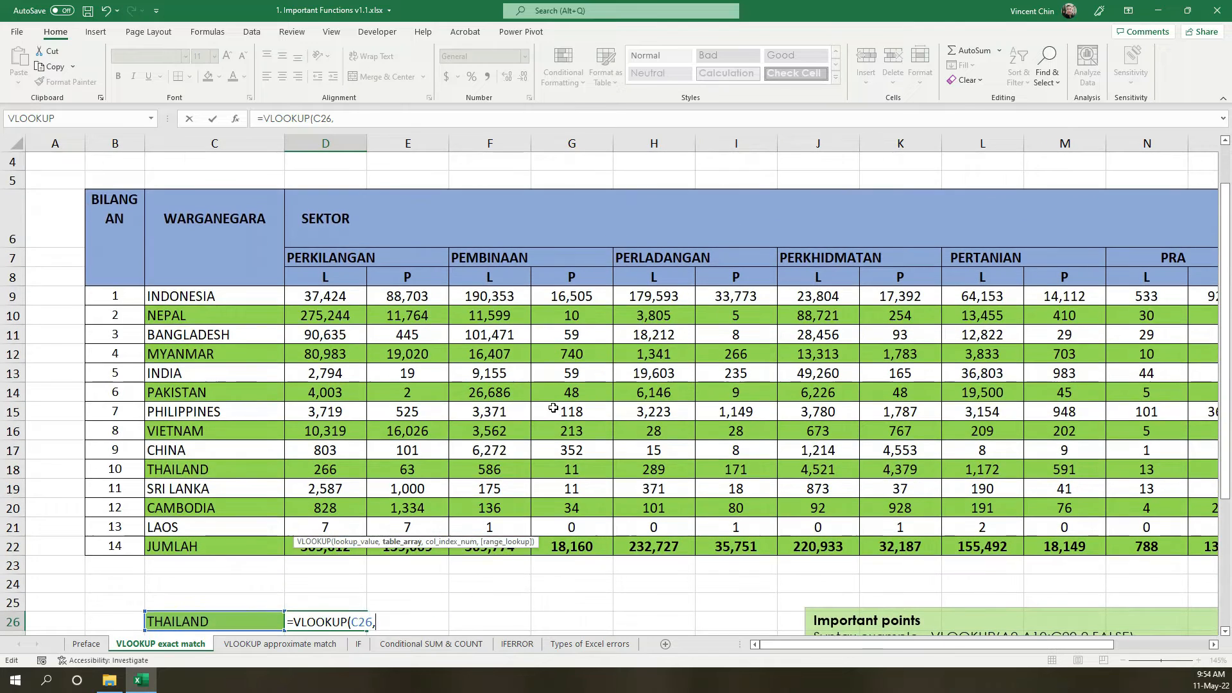
scroll(307, 525, "down", 1)
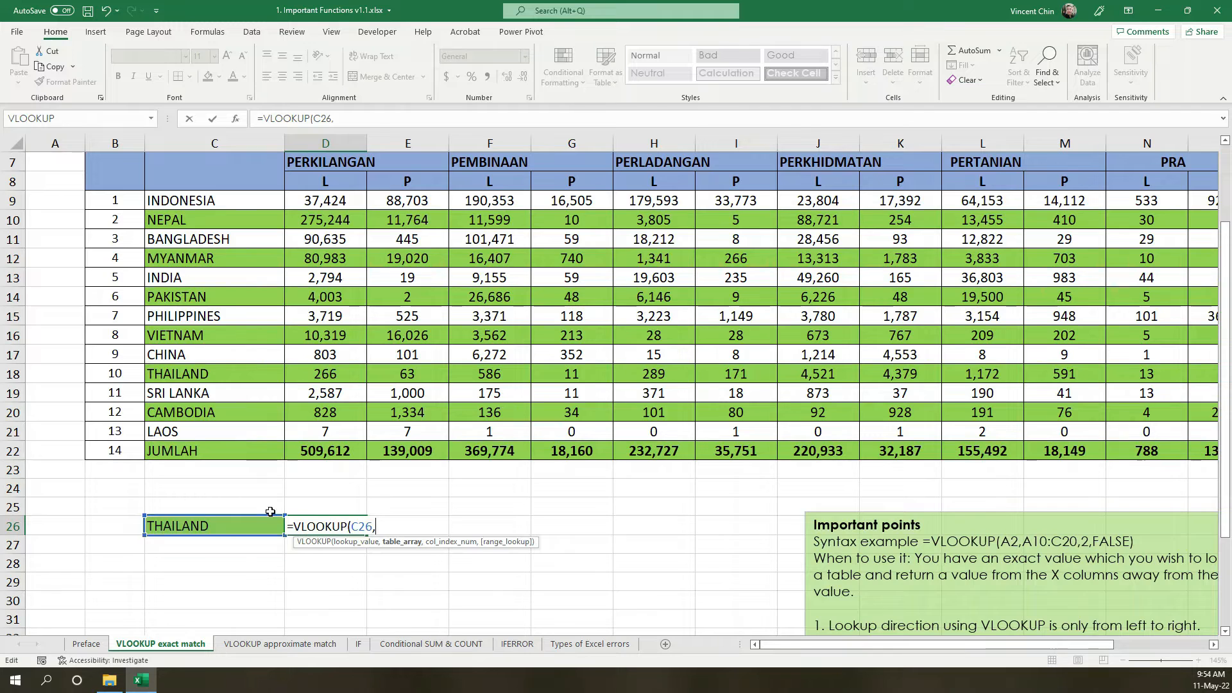
scroll(221, 239, "up", 1)
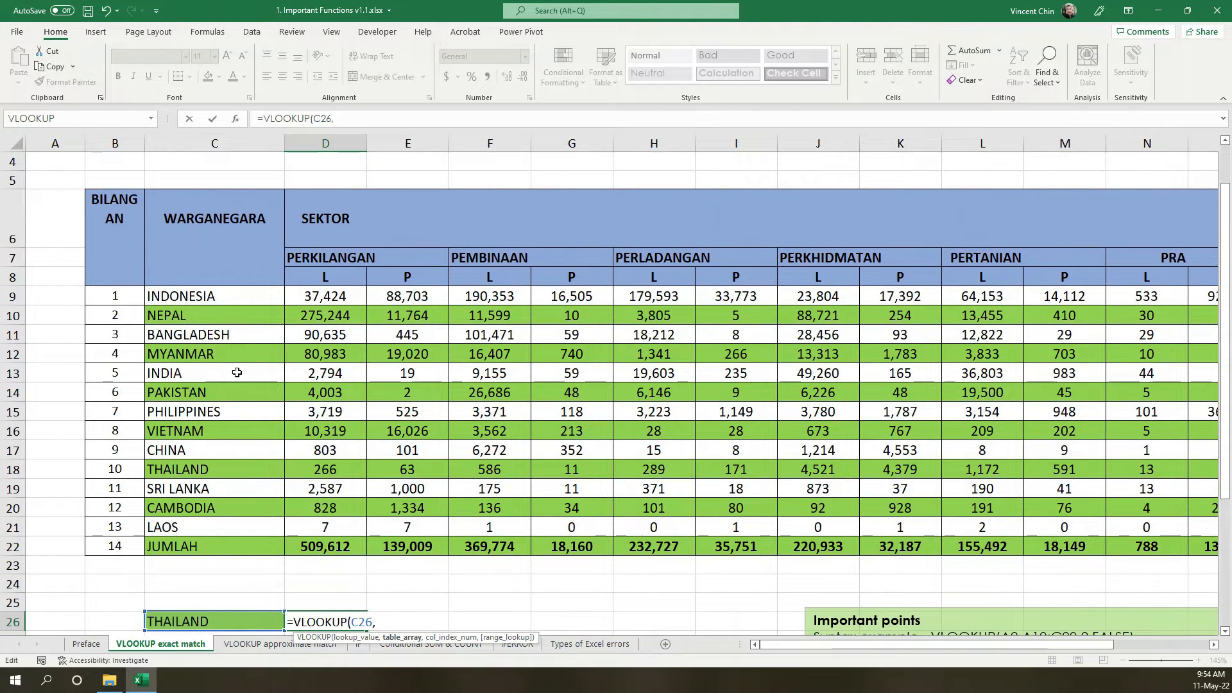
left_click_drag(222, 295, 1066, 539)
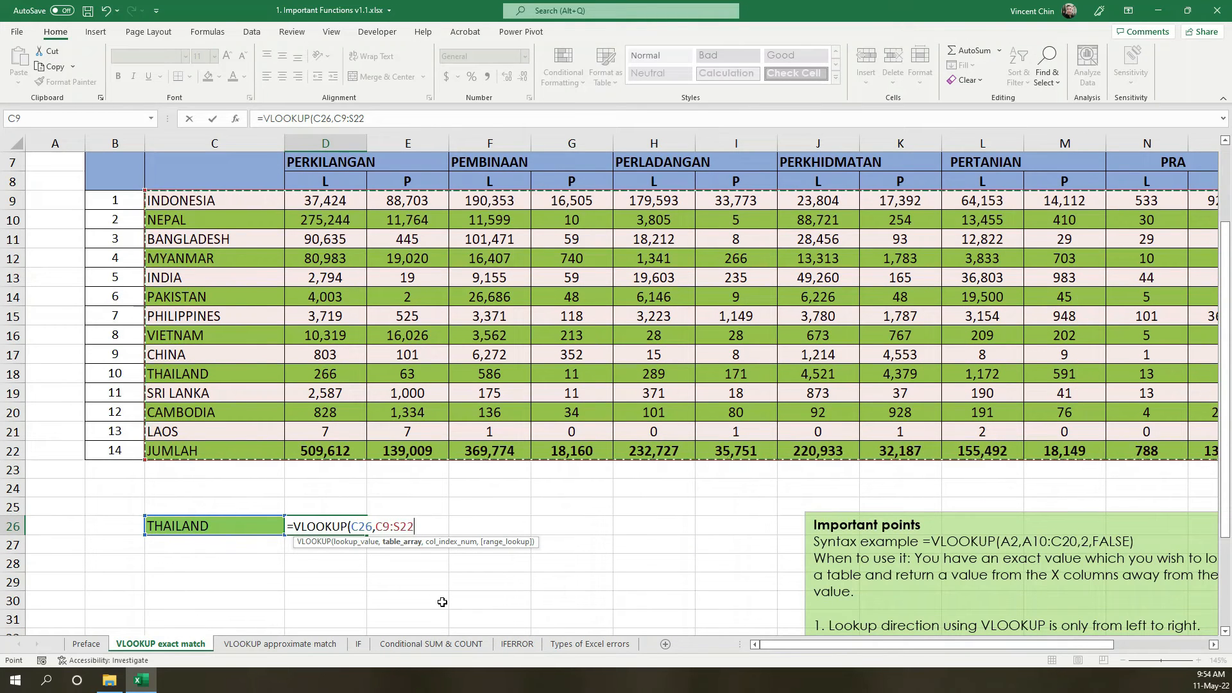
type(",")
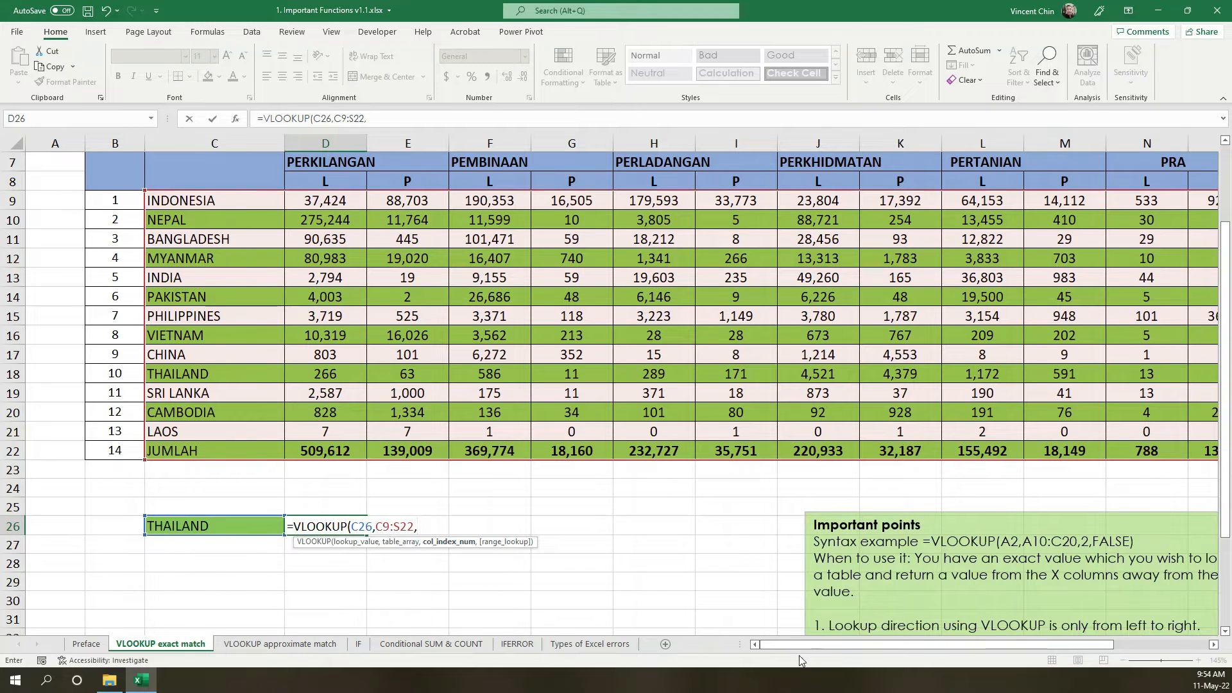
Start a VLOOKUP formula in D26 with C26 as the lookup value and C9:S22 as the table array, followed by a comma
left_click_drag(800, 645, 769, 651)
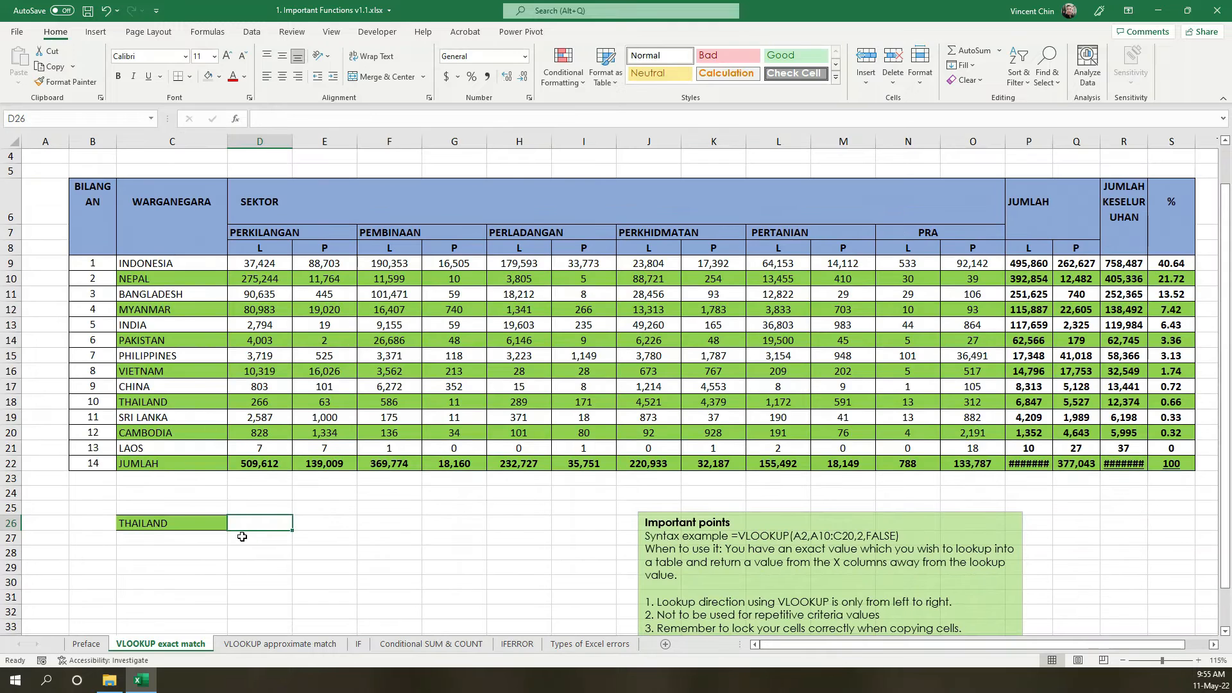
type("=vlo")
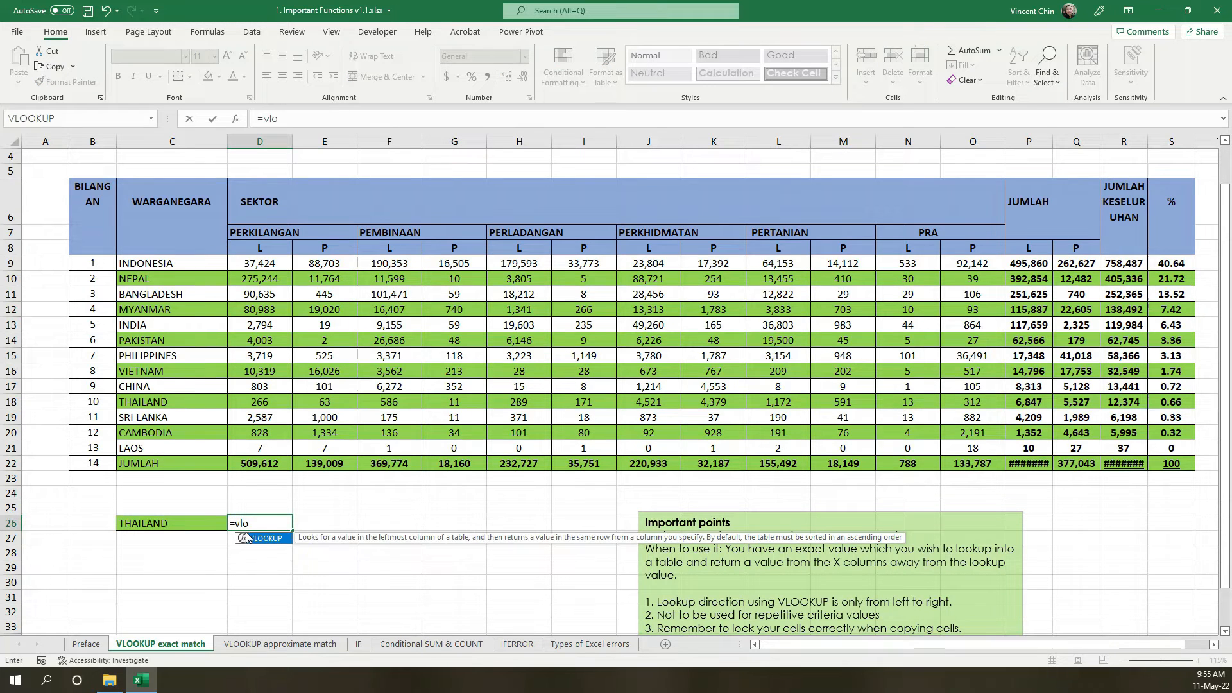
left_click(186, 523)
type(",")
left_click_drag(165, 268, 1175, 467)
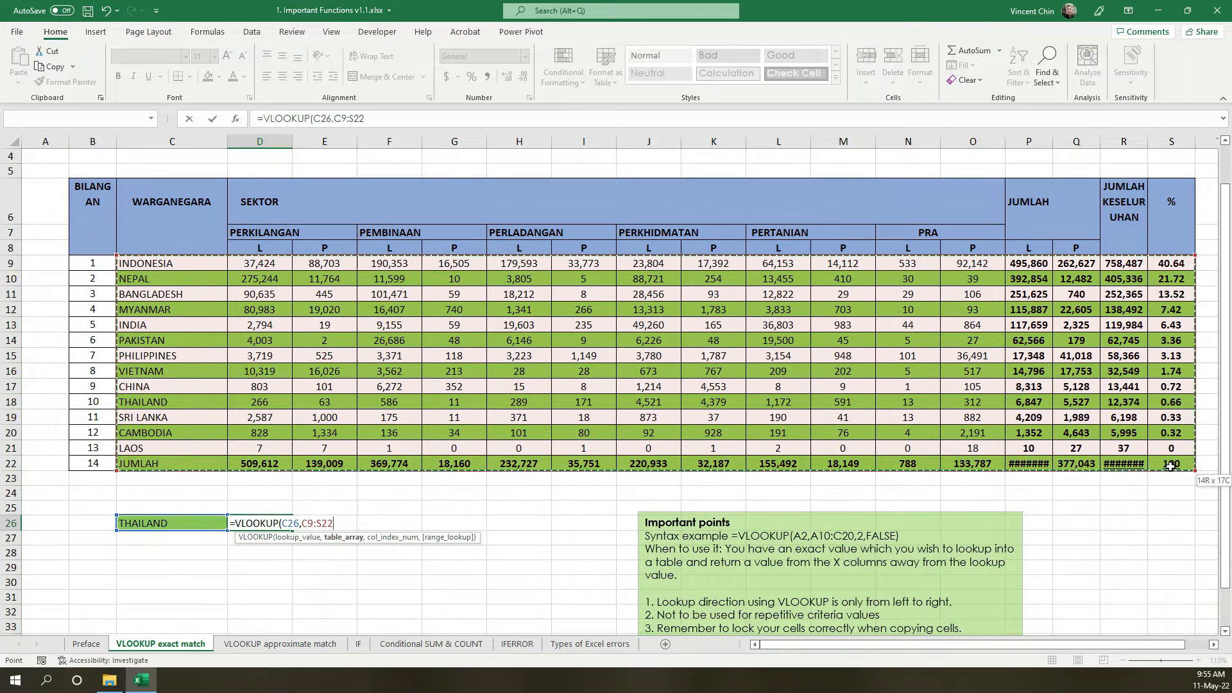
type(",")
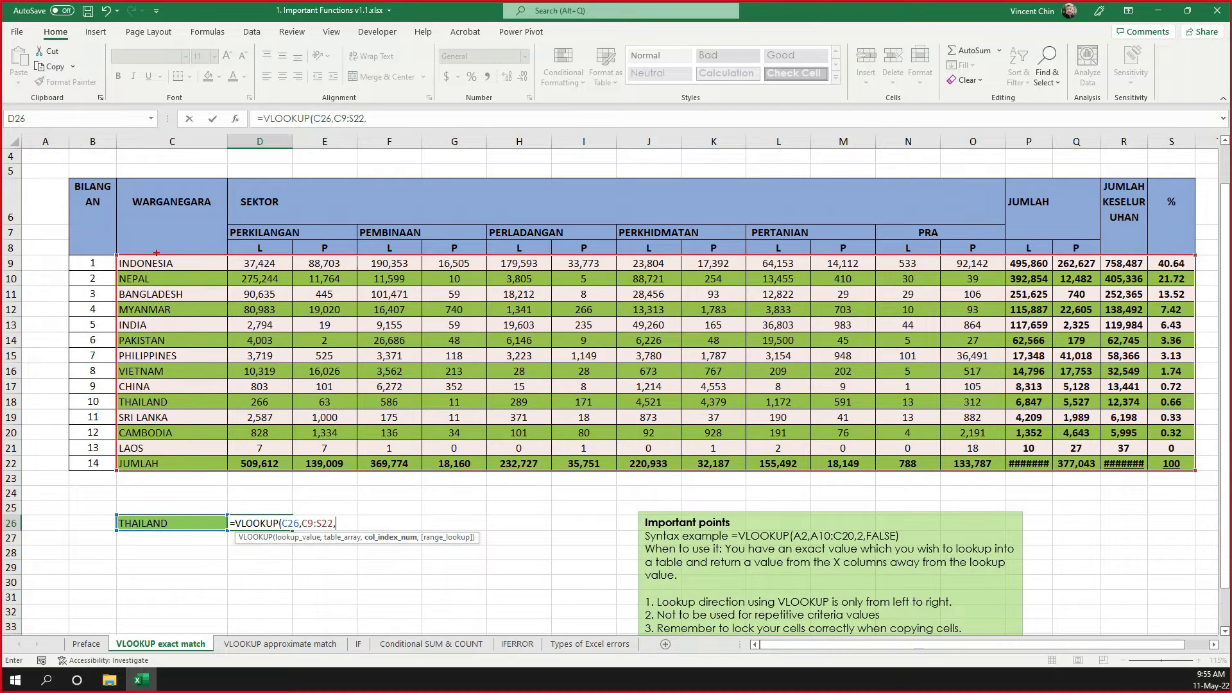
Count the table columns from WARGANEGARA in column C to JUMLAH KESELURUHAN in column R for the column index
left_click_drag(167, 246, 174, 312)
left_click_drag(158, 145, 172, 133)
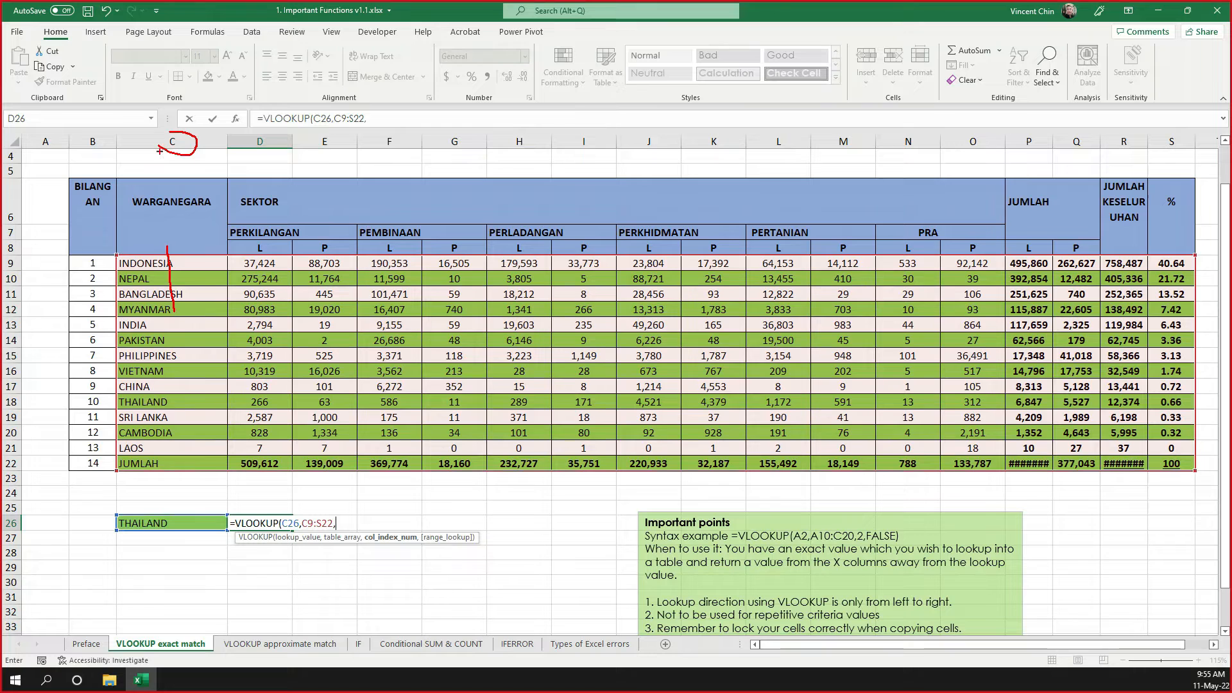
left_click_drag(166, 243, 183, 303)
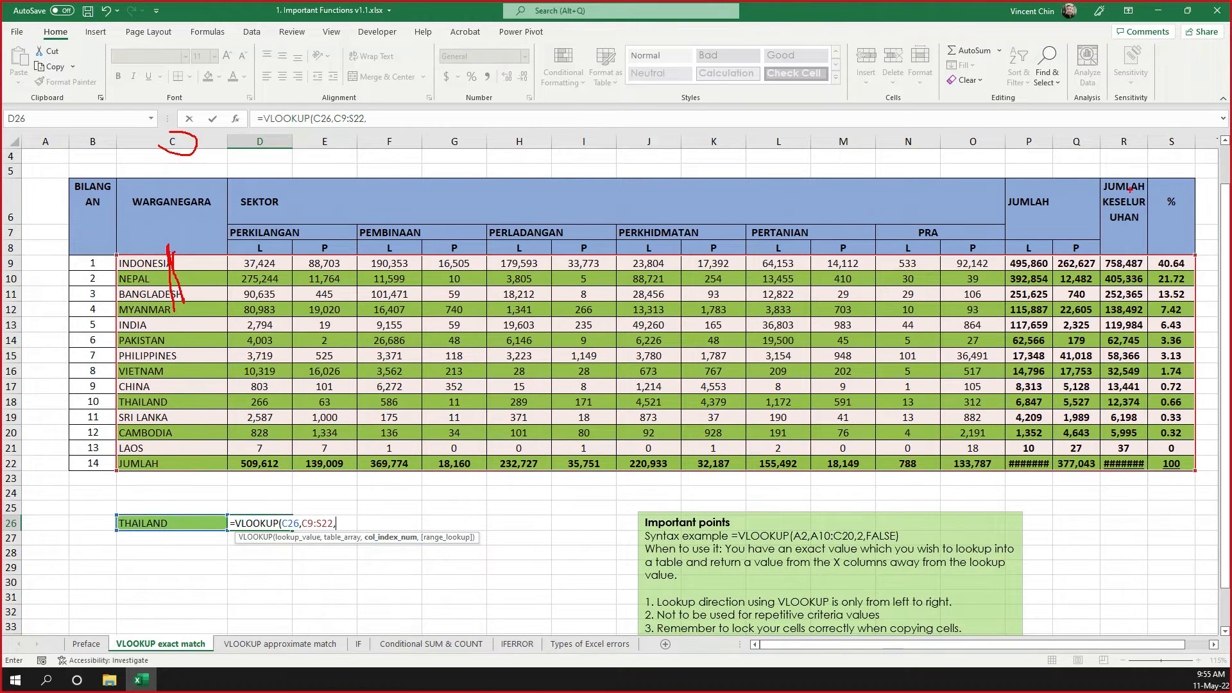
mouse_move(1149, 174)
left_mouse_down()
mouse_move(1109, 239)
mouse_move(1152, 181)
left_mouse_up()
left_click_drag(1115, 249, 1110, 292)
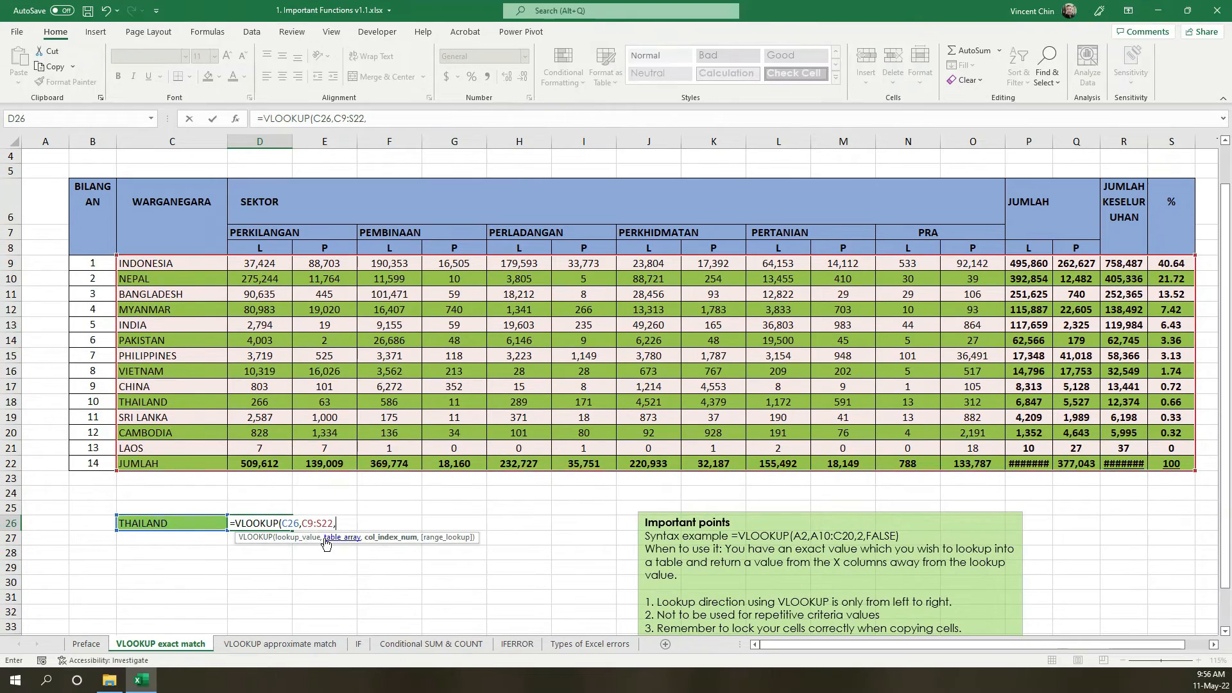
Complete the D26 formula with column index 16 and FALSE for an exact match, enter it and save the workbook
type("6,")
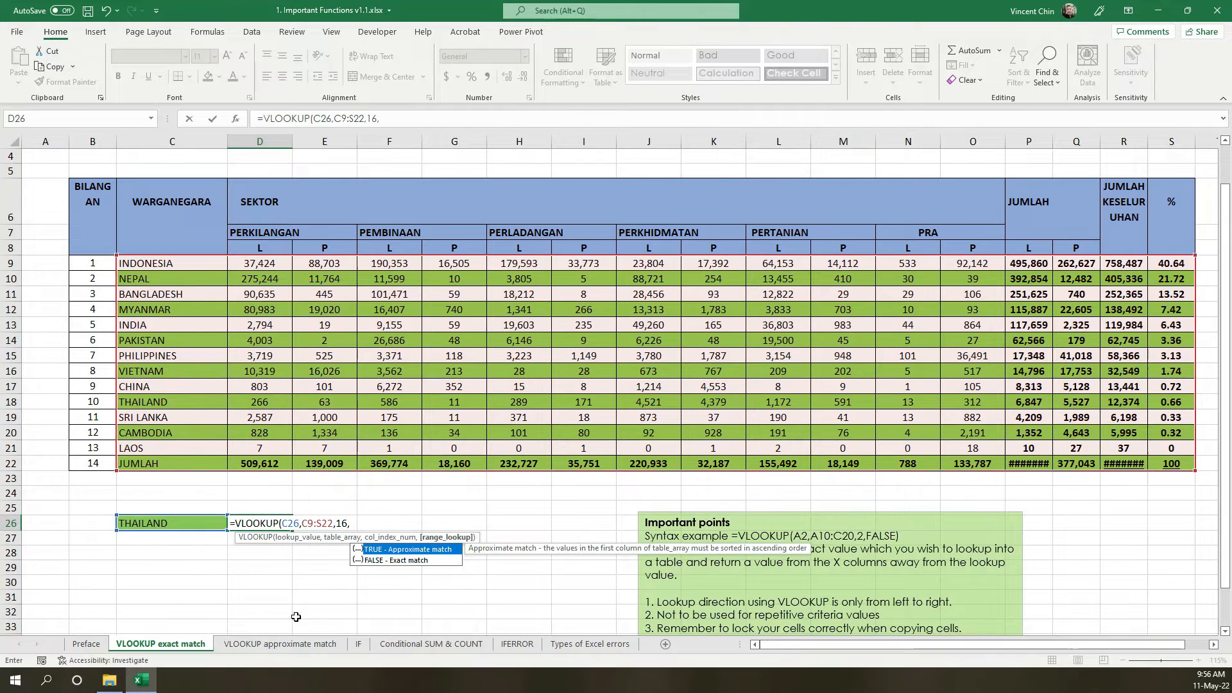
left_click(396, 560)
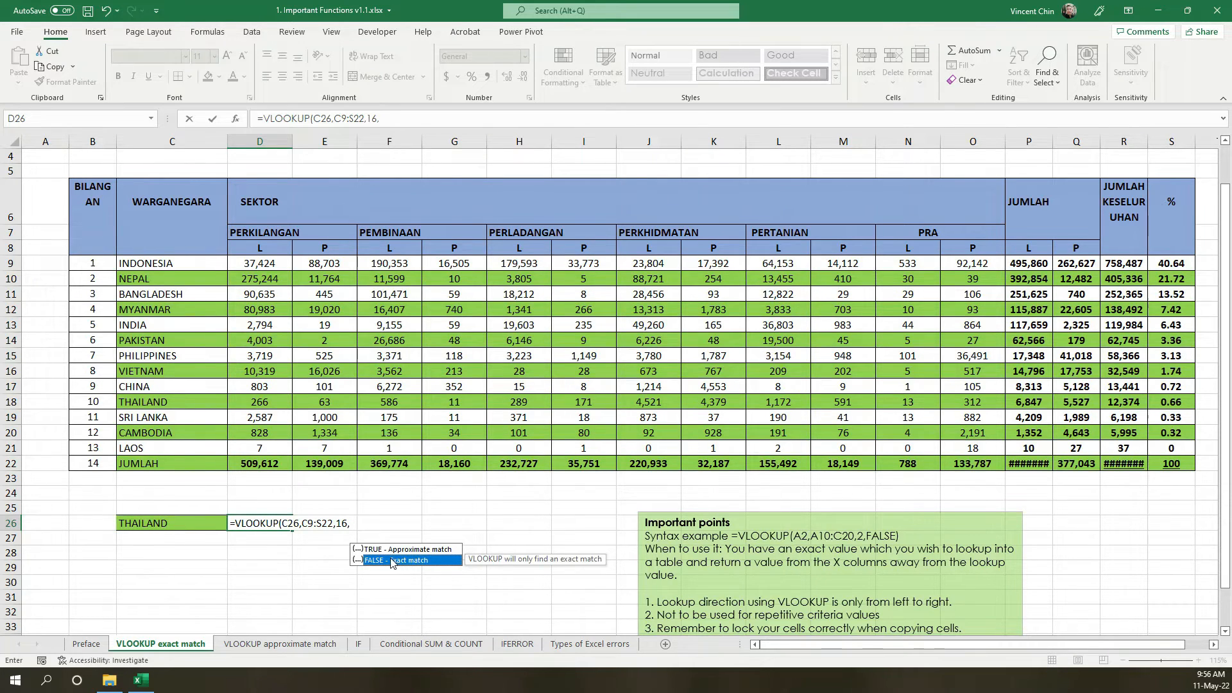
double_click(383, 561)
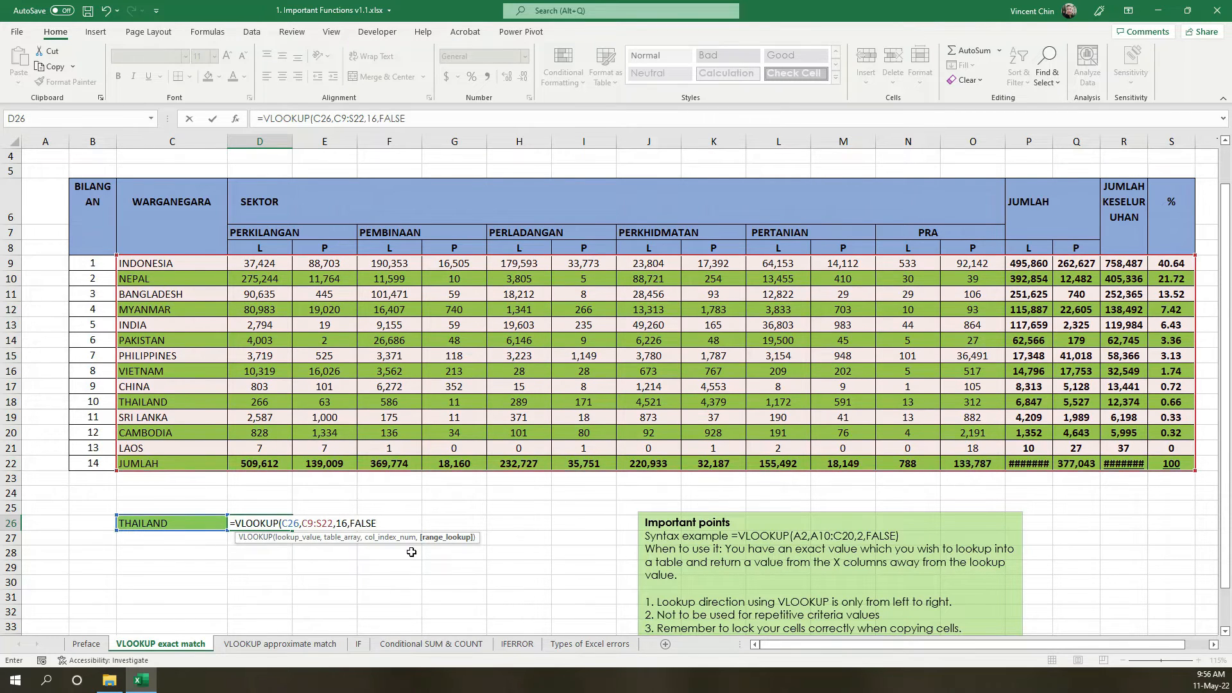
key("Return")
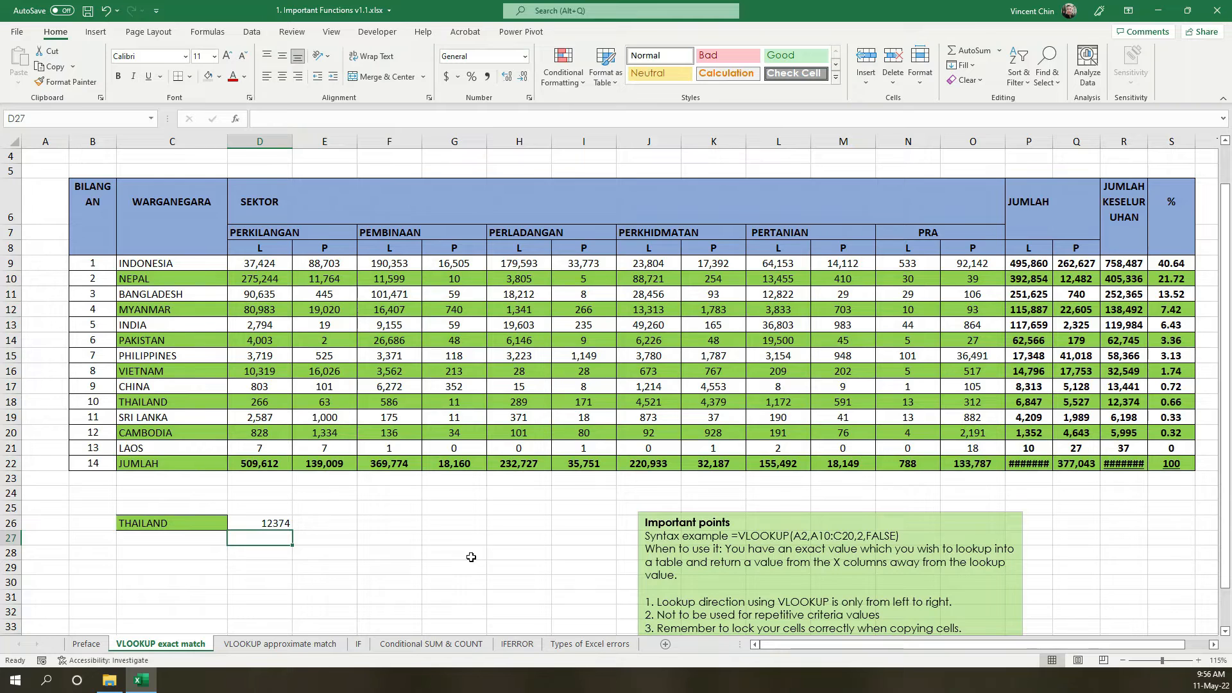
key("ctrl+s")
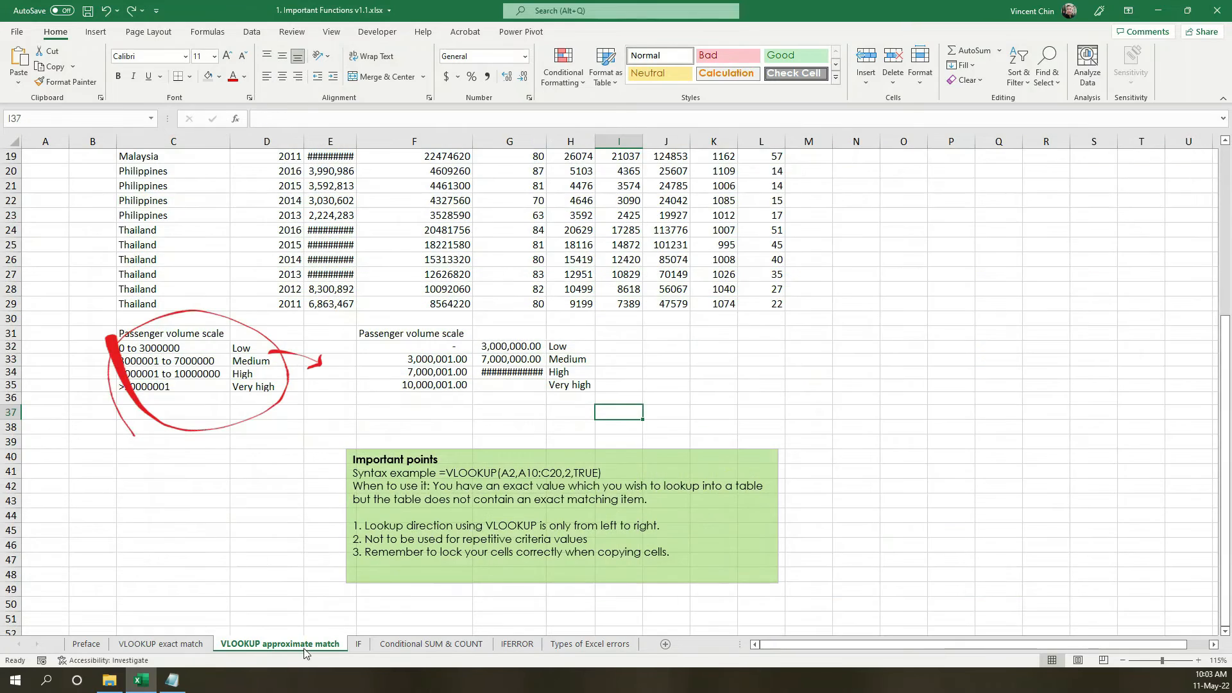
Examine the Country, Year, Passenger Carried, Capacity and Load Factor % columns of the table on the VLOOKUP approximate match sheet
scroll(205, 546, "up", 6)
scroll(215, 385, "down", 1)
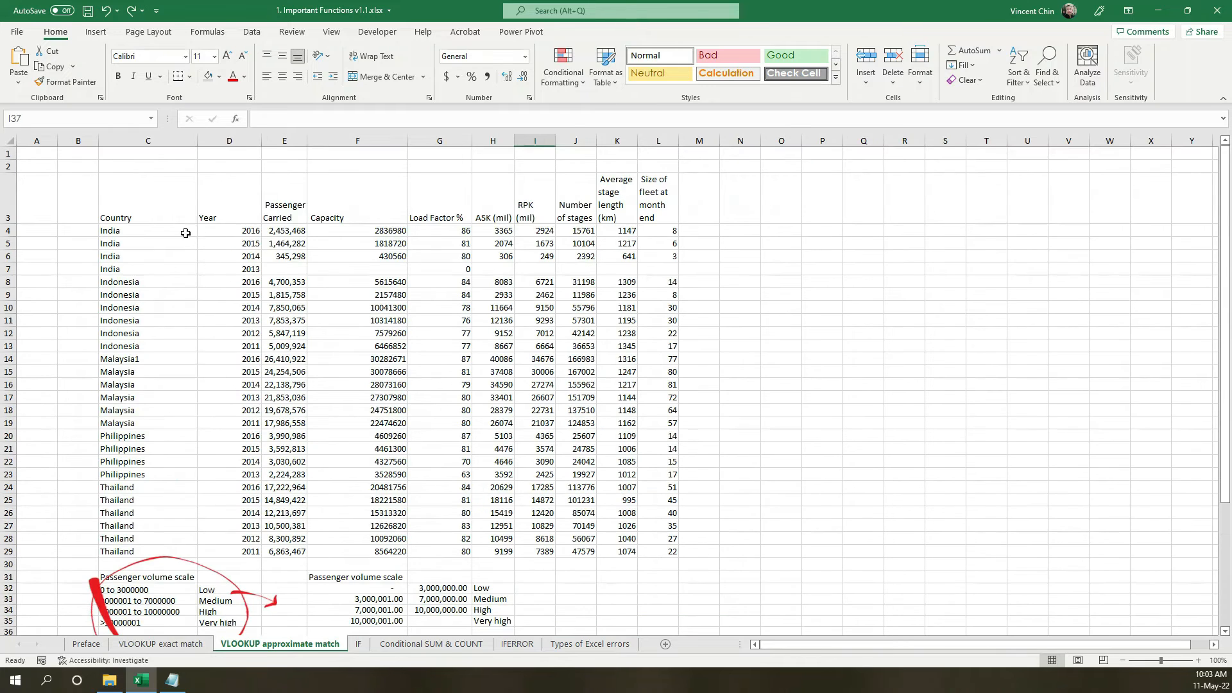
left_click_drag(124, 210, 687, 566)
scroll(481, 466, "down", 3)
scroll(507, 452, "up", 2)
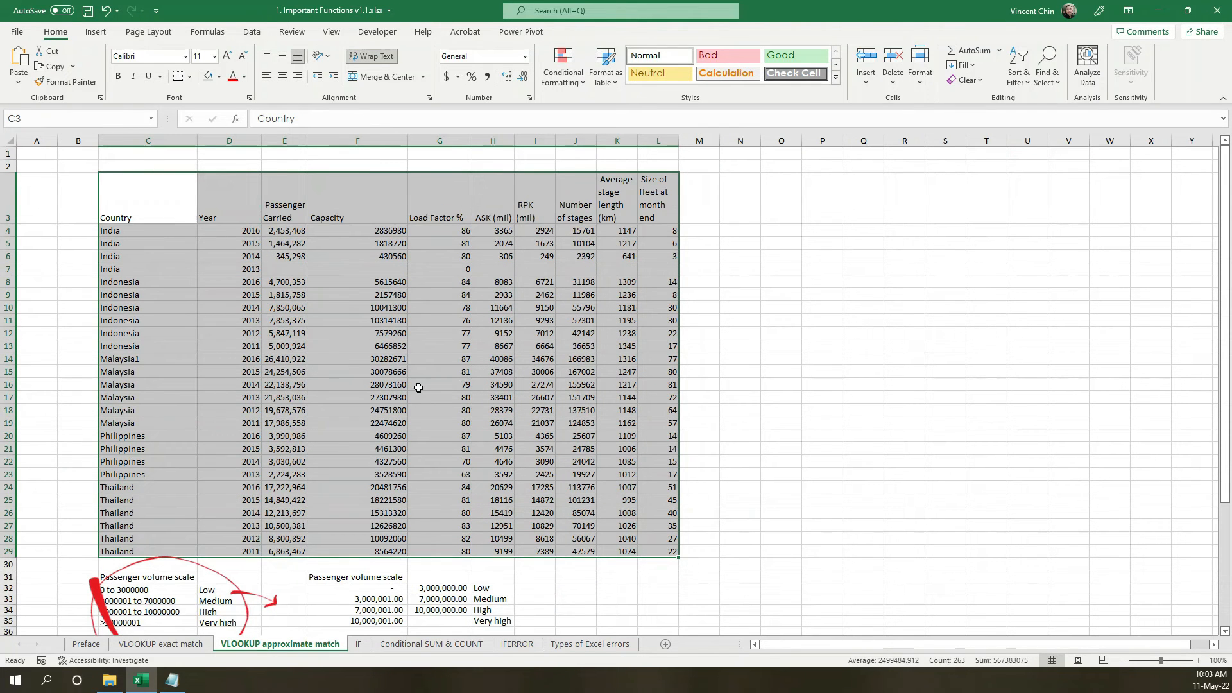
left_click_drag(165, 182, 172, 549)
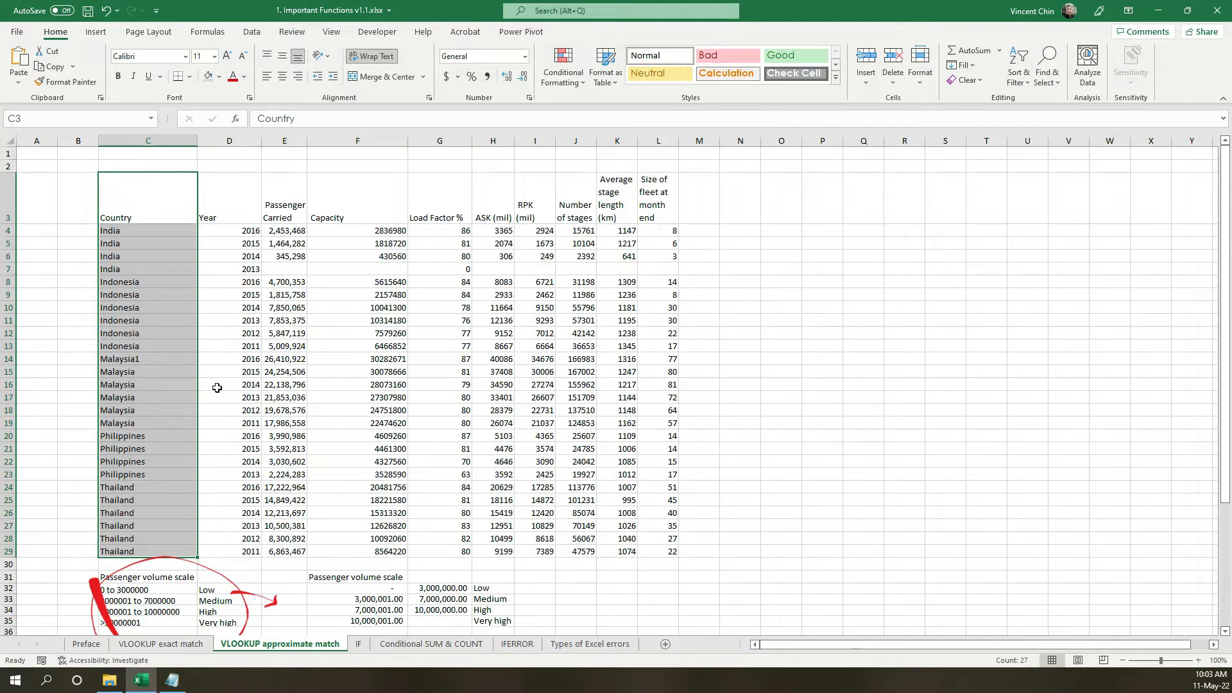
left_click_drag(227, 206, 250, 552)
left_click_drag(302, 189, 279, 553)
left_click_drag(369, 202, 414, 571)
left_click(443, 222)
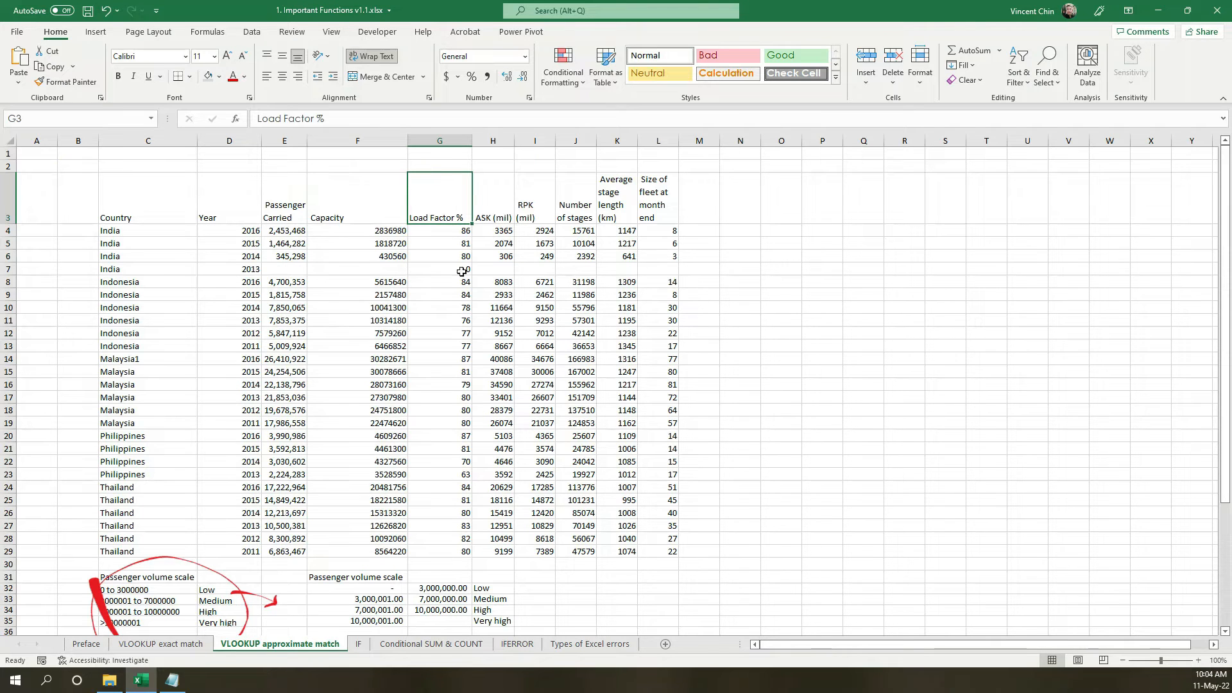
Shift the red hand-drawn circle picture slightly to the left over the text-based Passenger volume scale
scroll(475, 299, "down", 2)
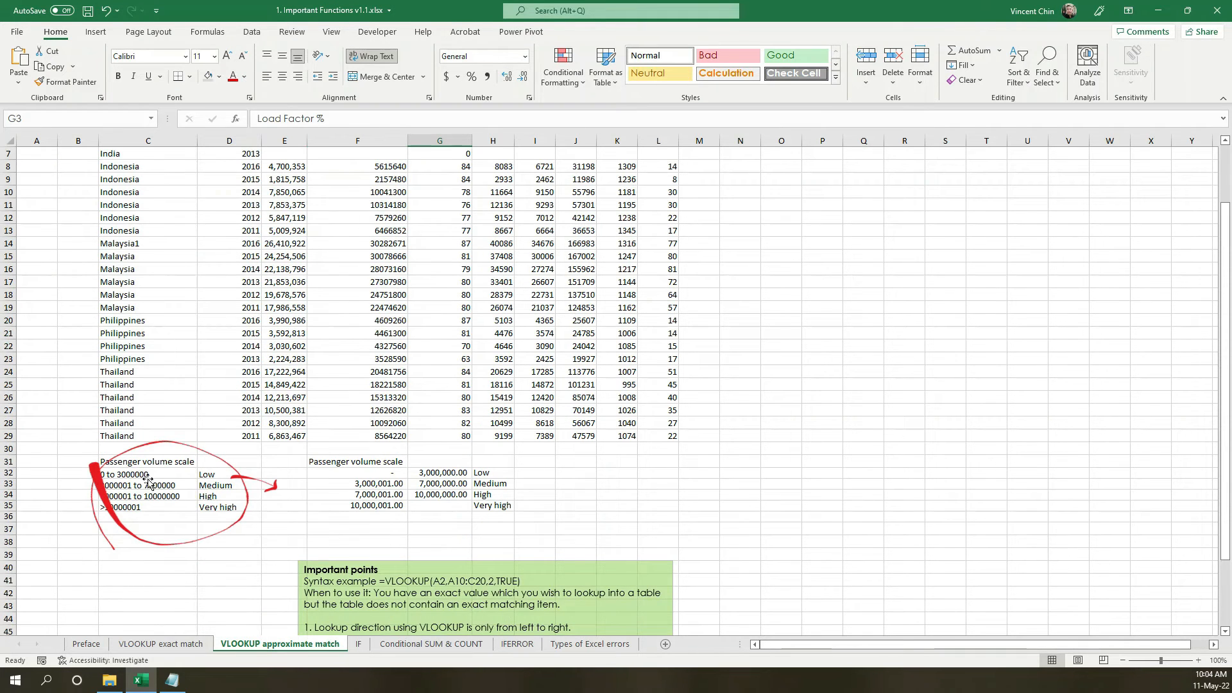
left_click(198, 471)
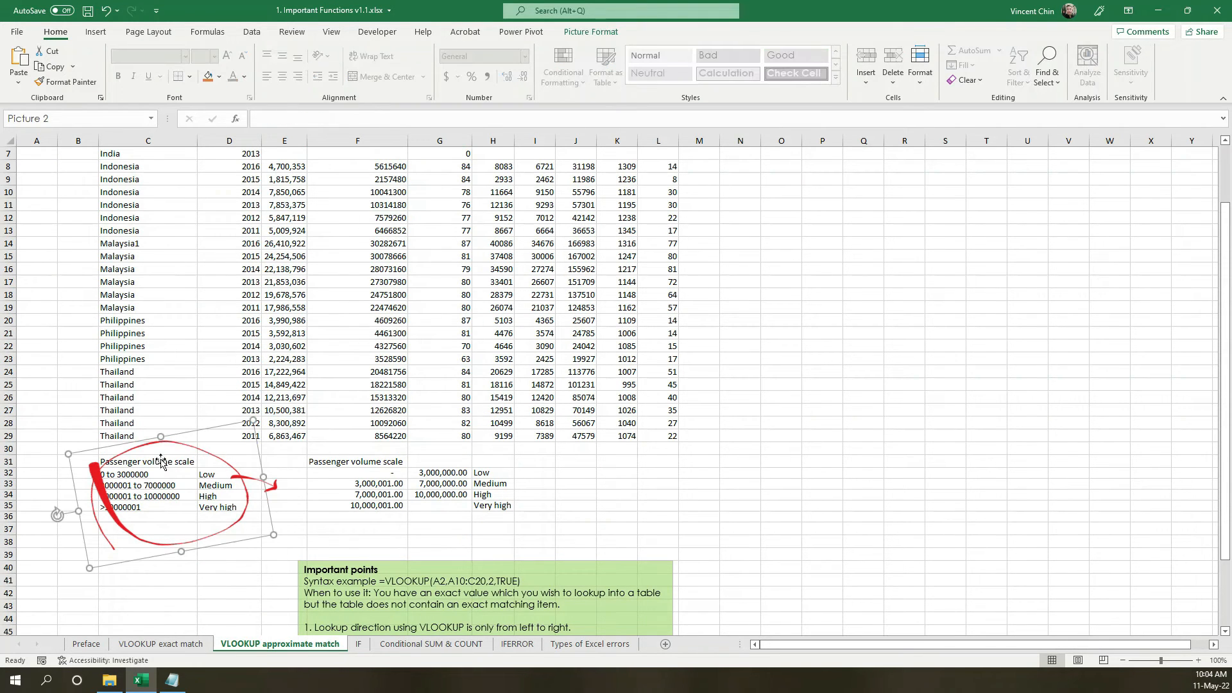
left_click_drag(163, 467, 149, 557)
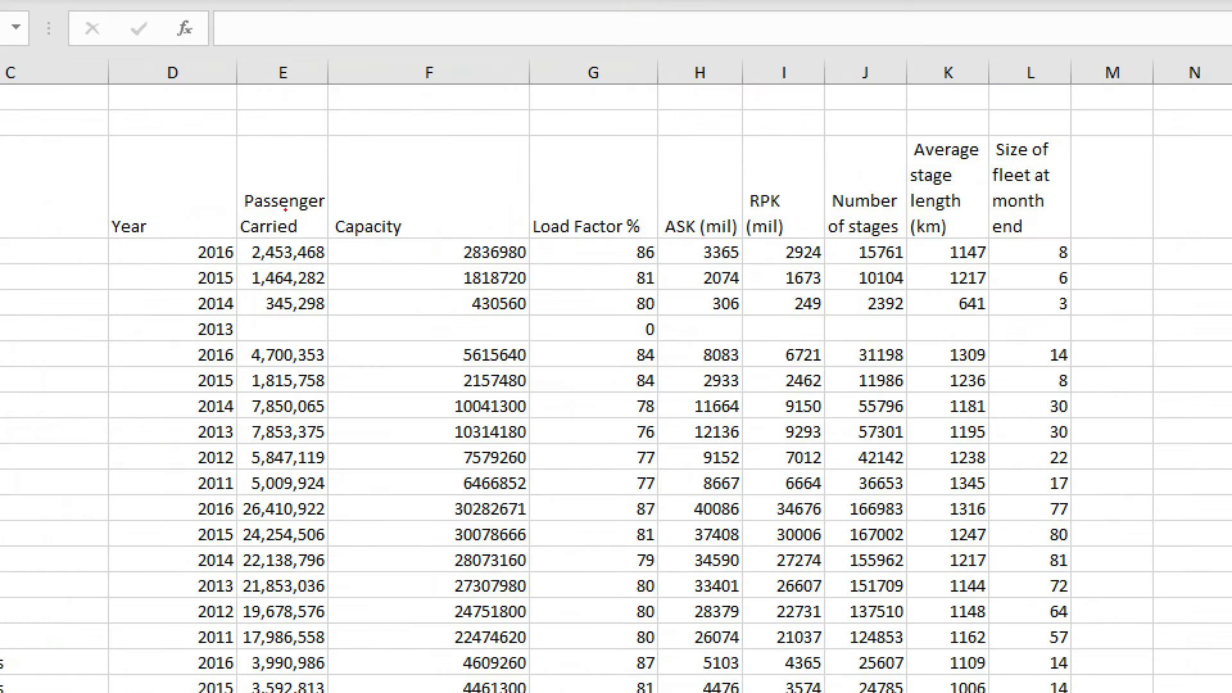
Widen column E so the Passenger Carried heading fits on one line, and select E4
left_click_drag(265, 266, 284, 271)
left_click(273, 303)
key("Escape")
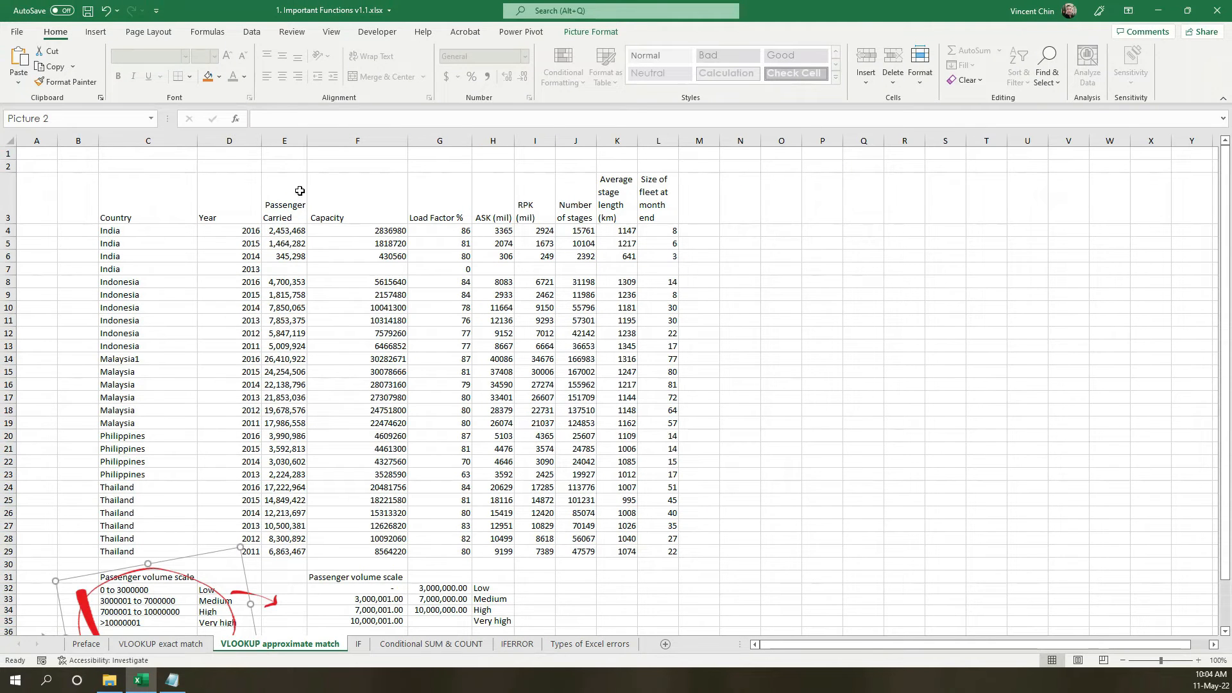
left_click_drag(309, 145, 347, 146)
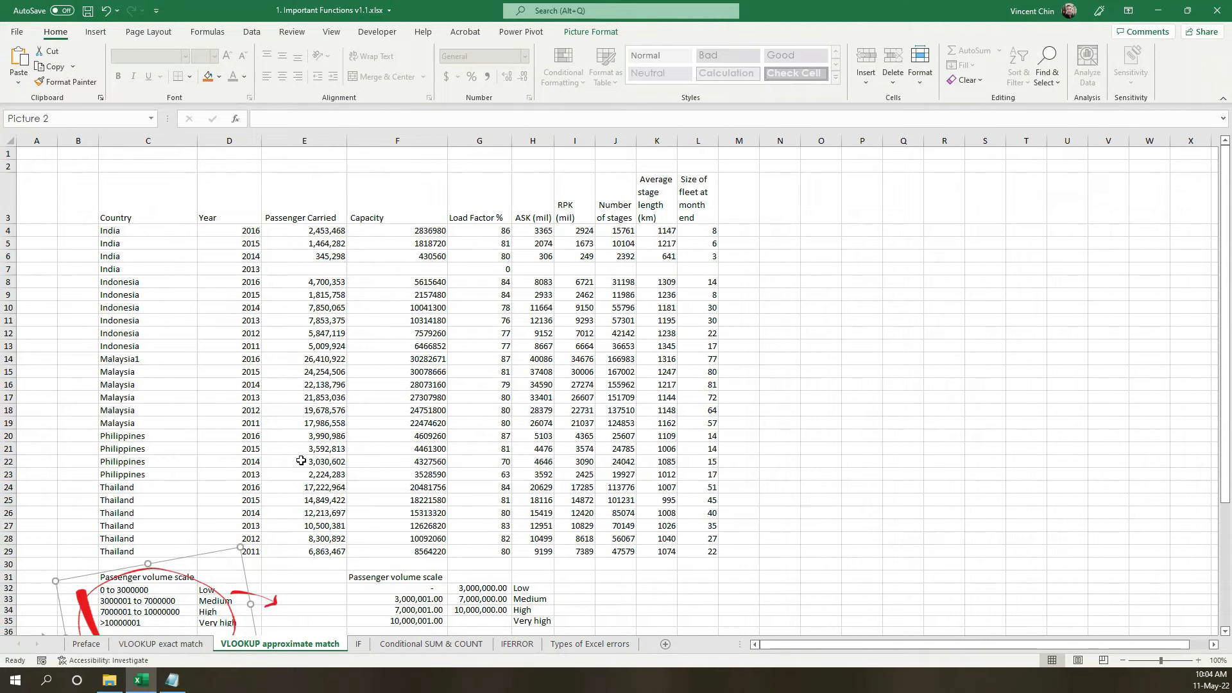
left_click(303, 232)
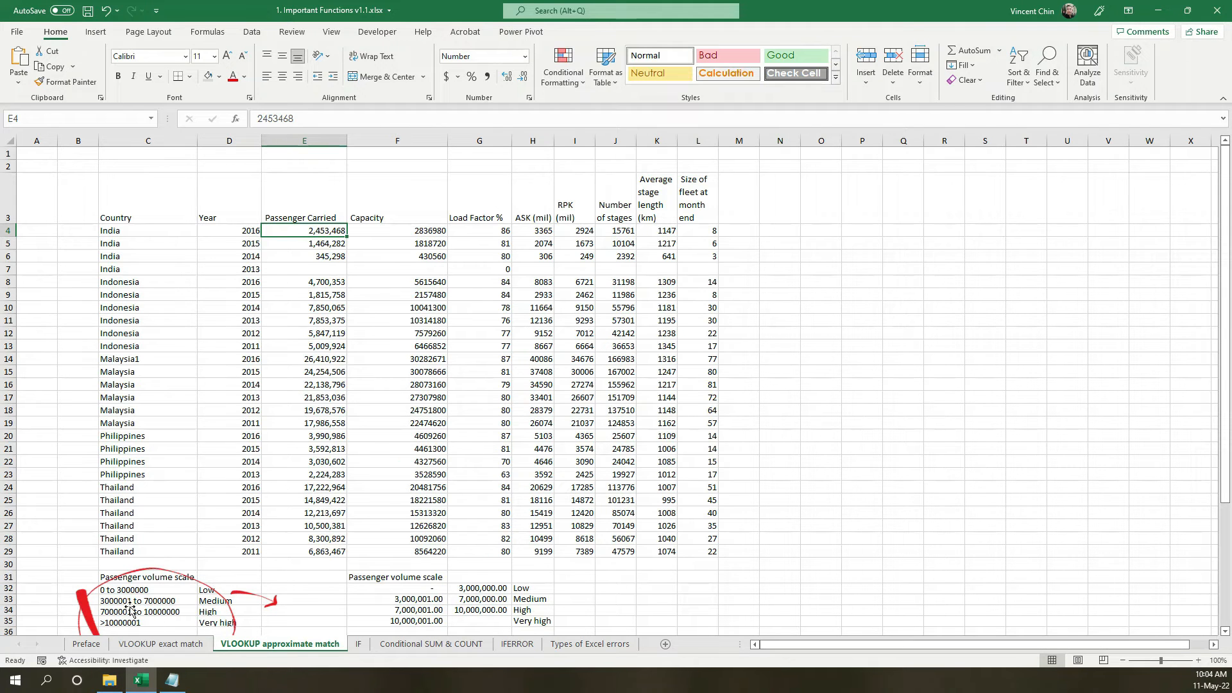
Review the 0 to 3000000 Low band of the Passenger volume scale and nudge the red circle picture slightly to the right
scroll(196, 604, "down", 1)
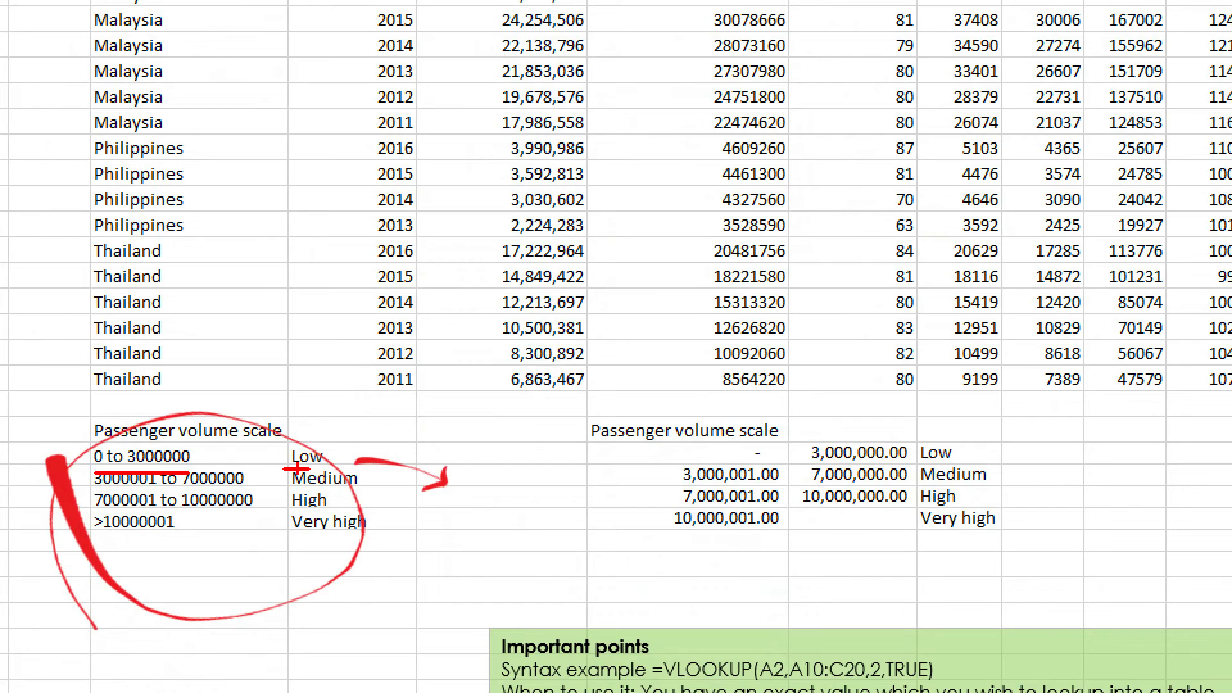
key("Escape")
left_click(314, 167)
left_click(107, 516)
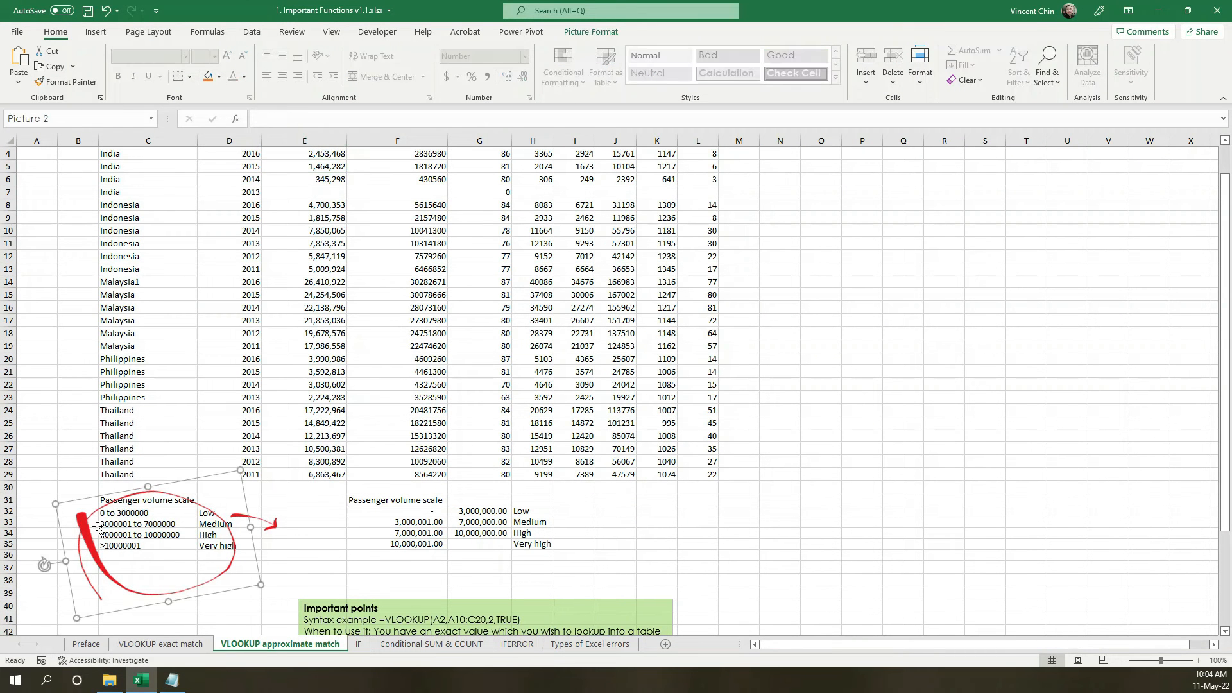
left_click_drag(102, 526, 108, 526)
Examine the Passenger Carried column, the empty column M and the numeric Passenger volume scale in F32:H35
scroll(439, 314, "up", 2)
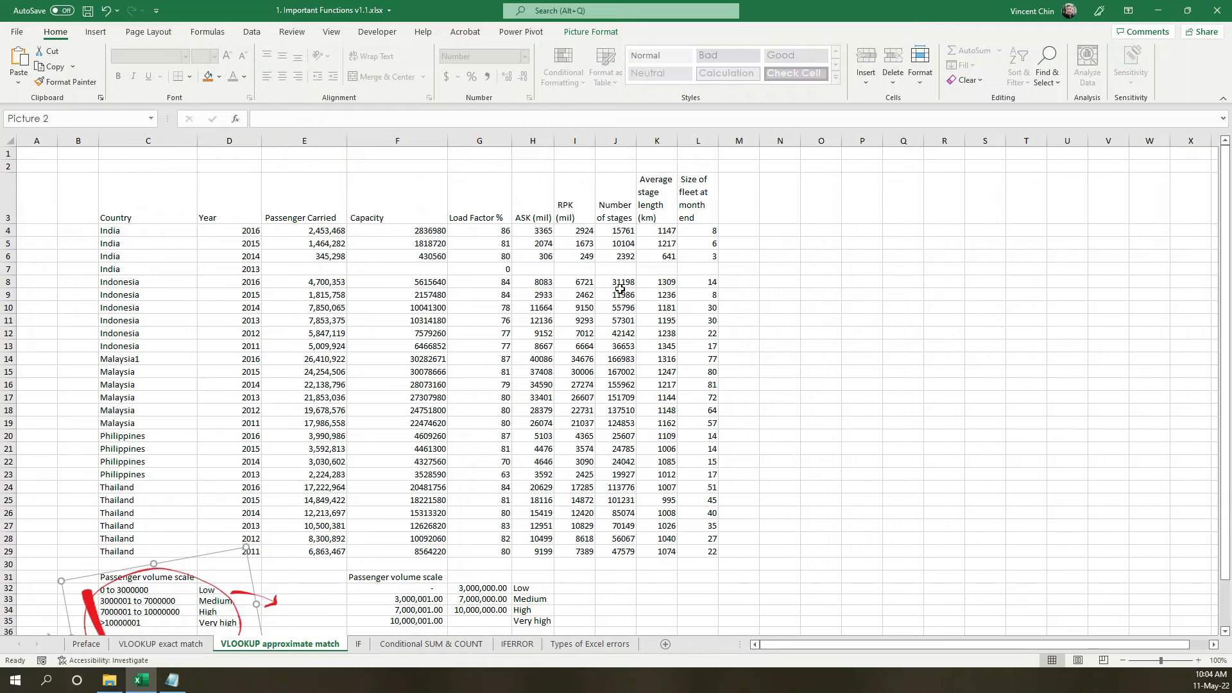
left_click(317, 141)
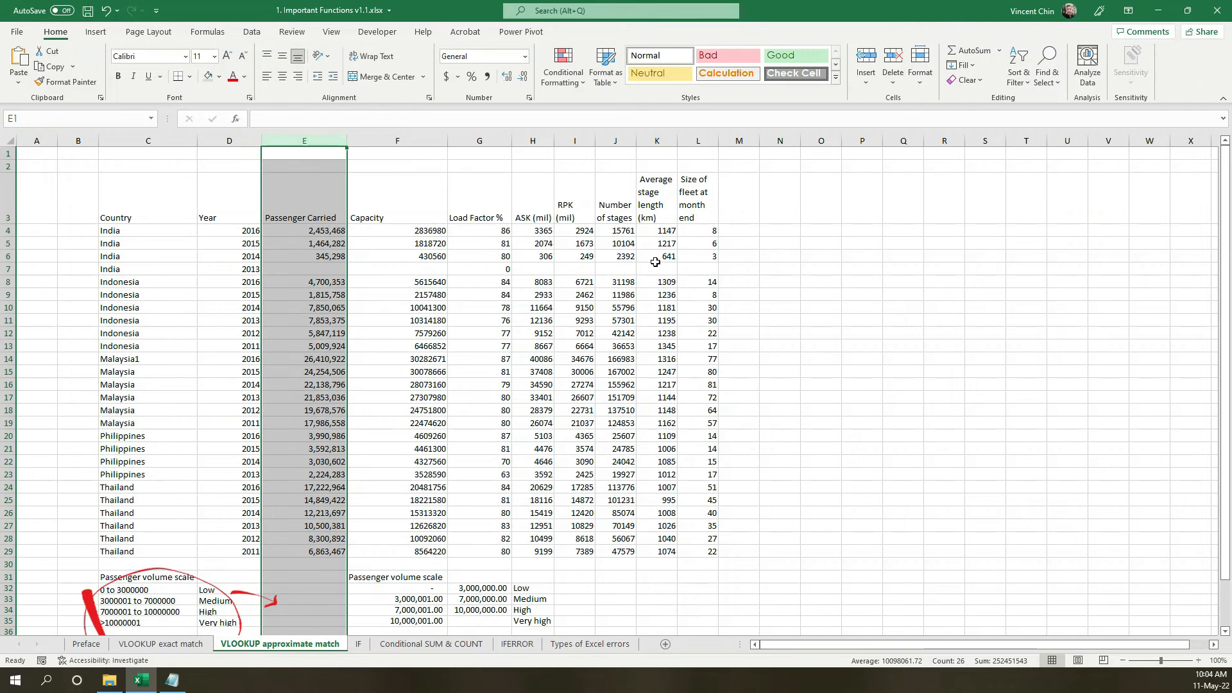
left_click(742, 141)
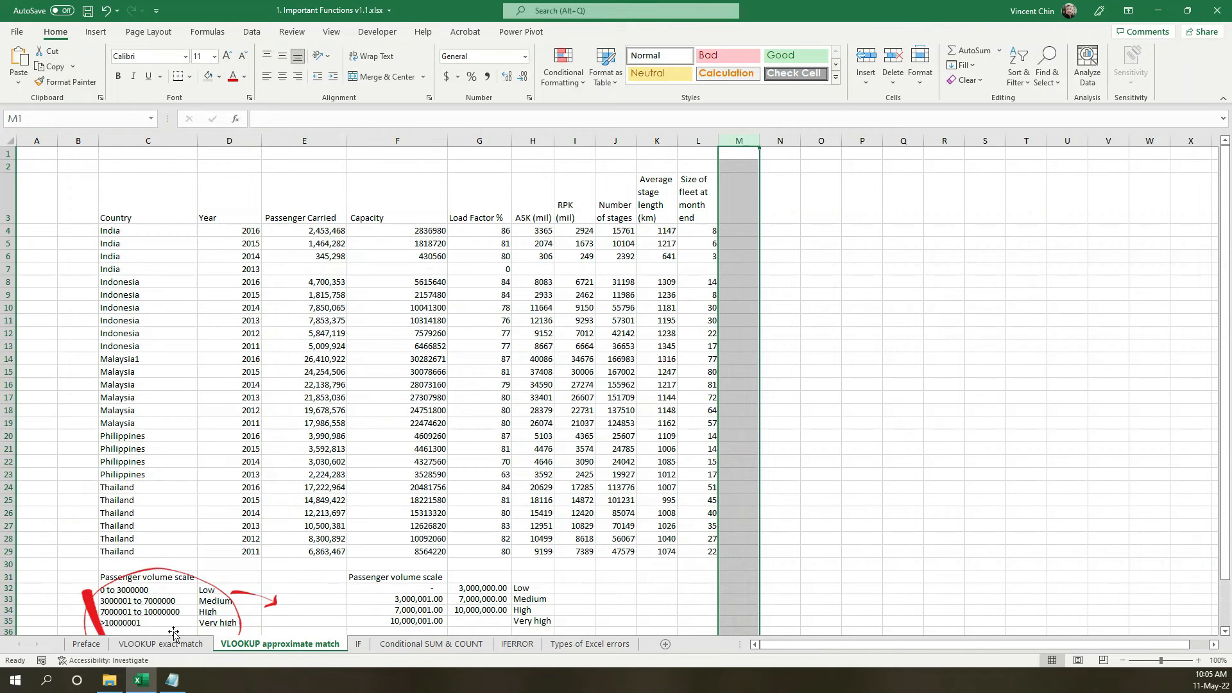
scroll(633, 484, "down", 6)
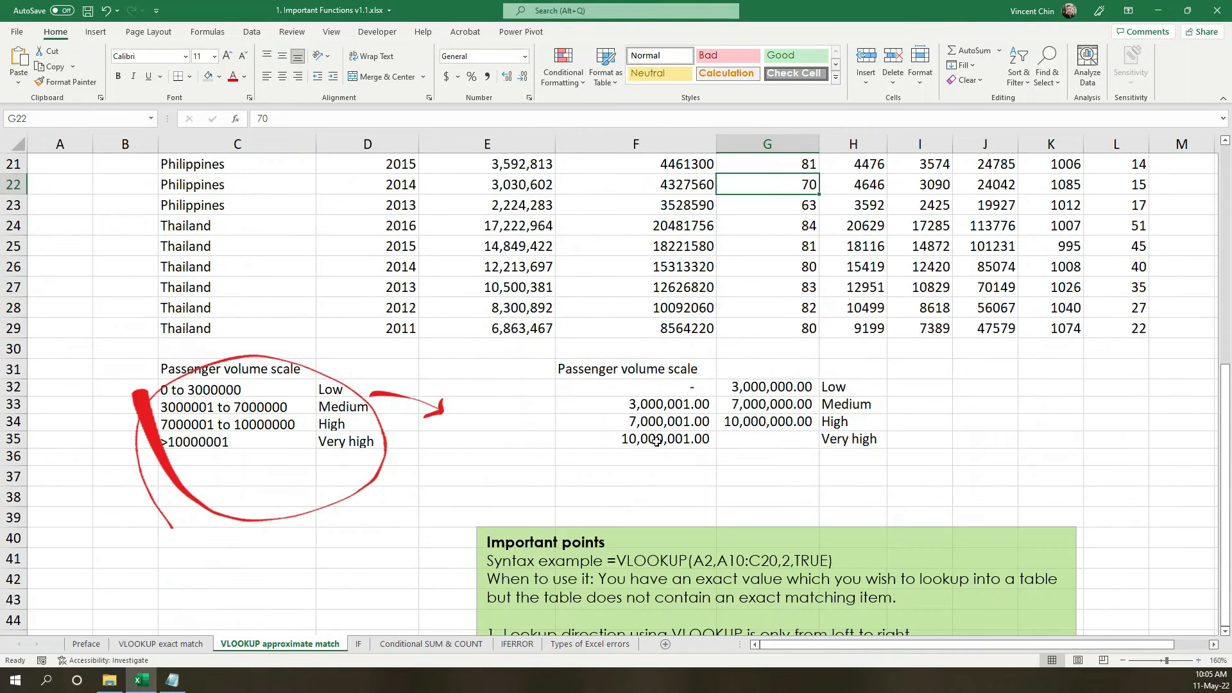
left_click_drag(621, 389, 847, 446)
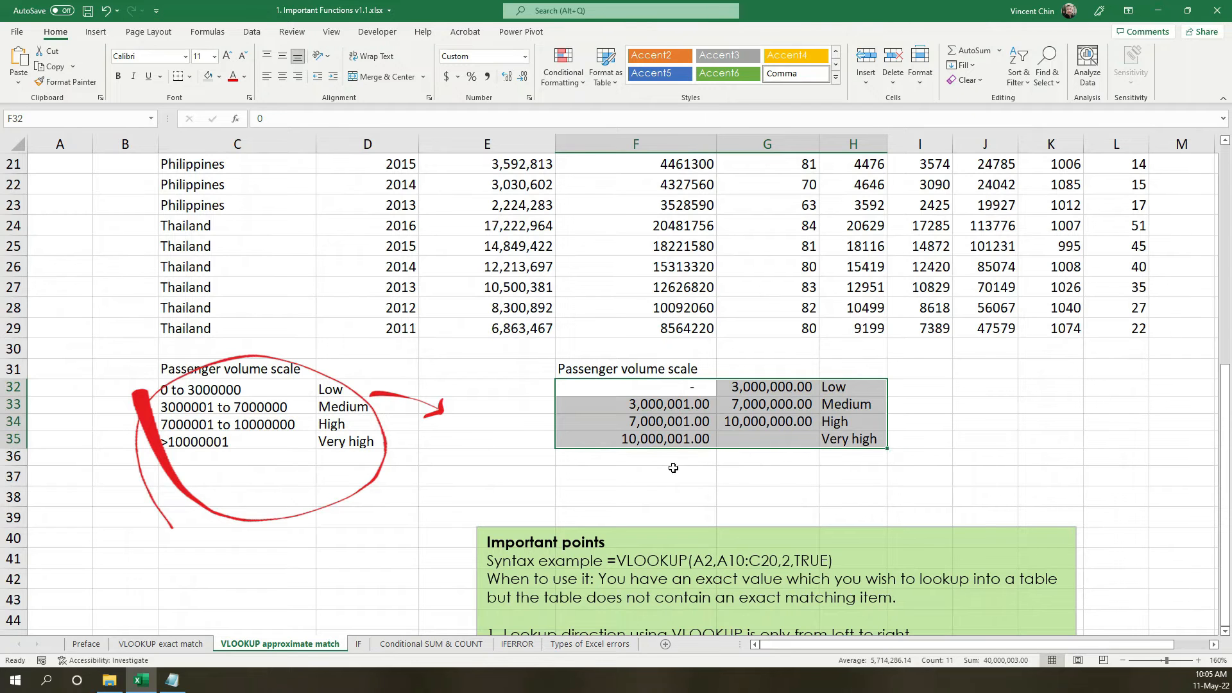
scroll(455, 389, "up", 7)
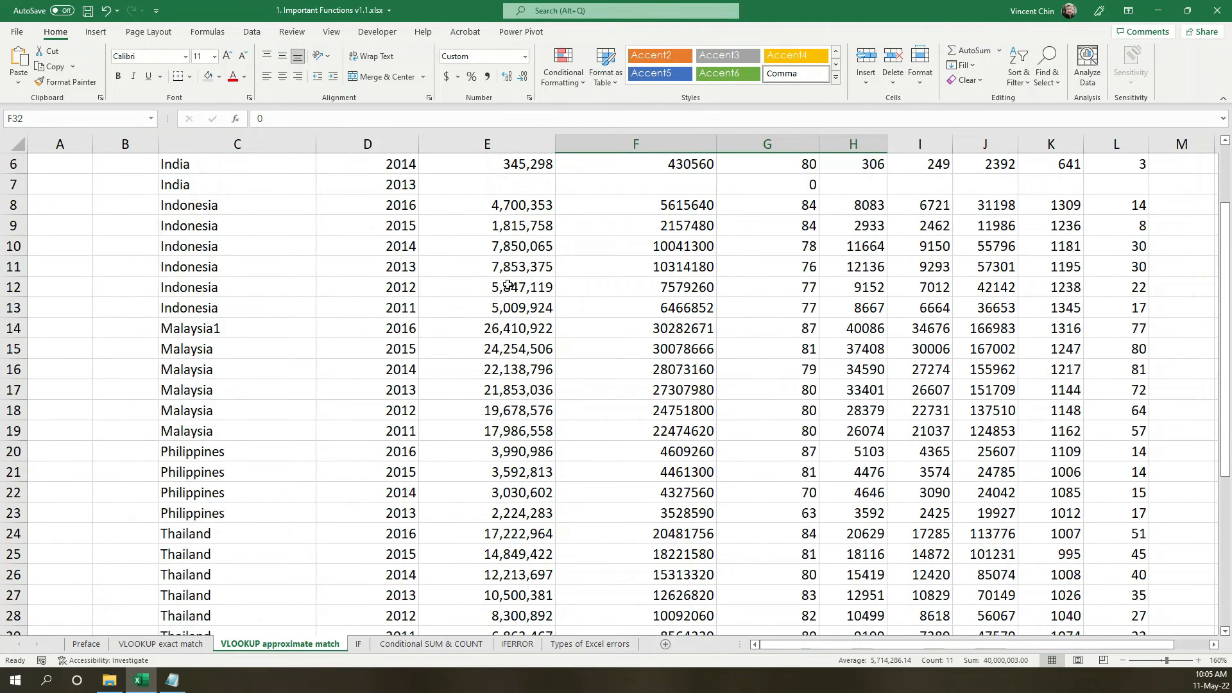
left_click(462, 291)
left_click(467, 348)
scroll(450, 385, "down", 8)
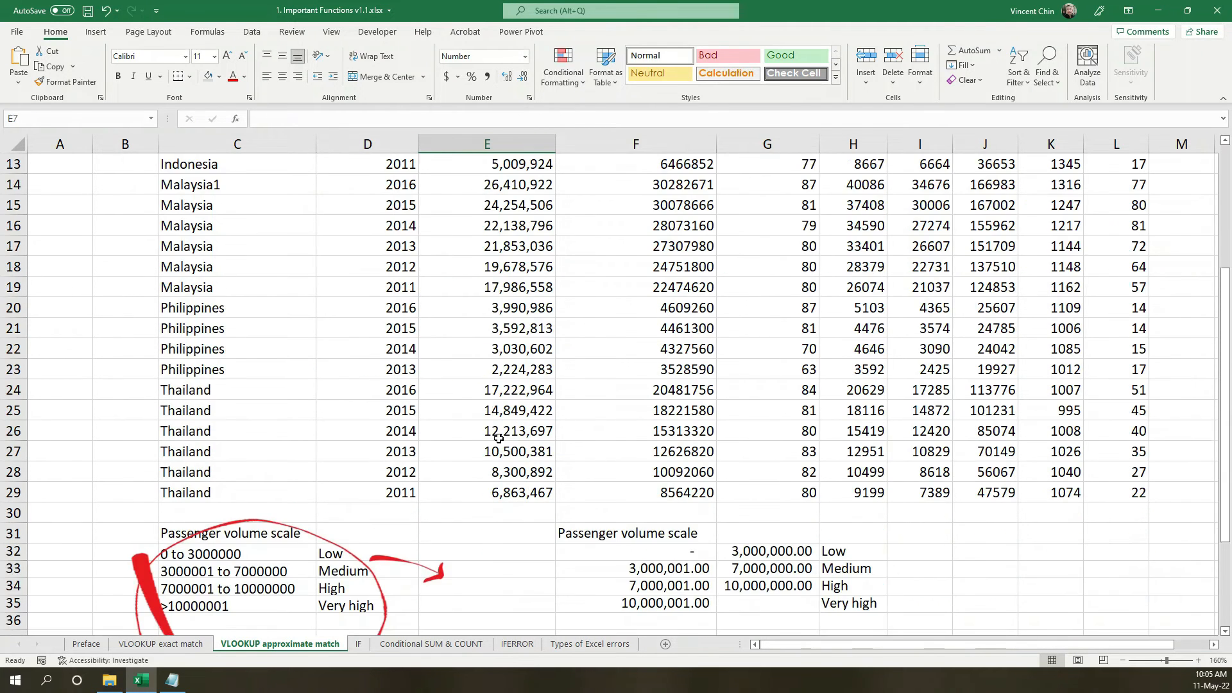
Shift the red circle picture up and to the left, and check the limits and labels of the numeric scale's Low and Medium rows
left_click_drag(246, 384, 224, 367)
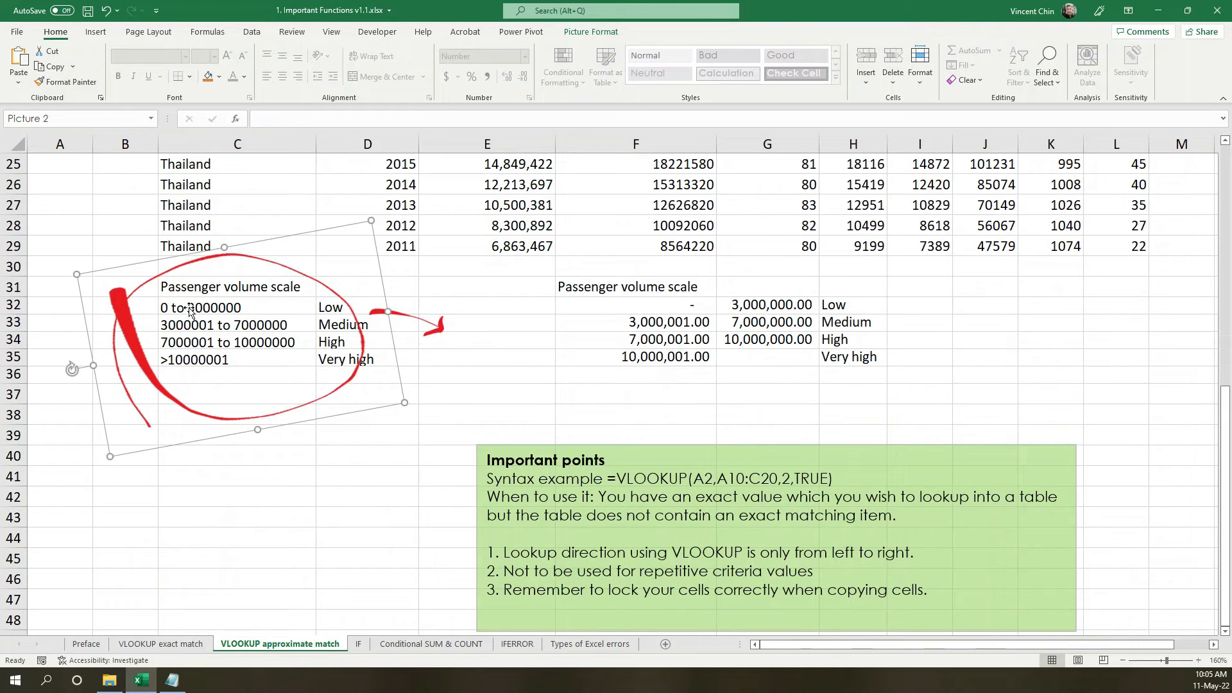
left_click(671, 305)
left_click(782, 305)
key("Right")
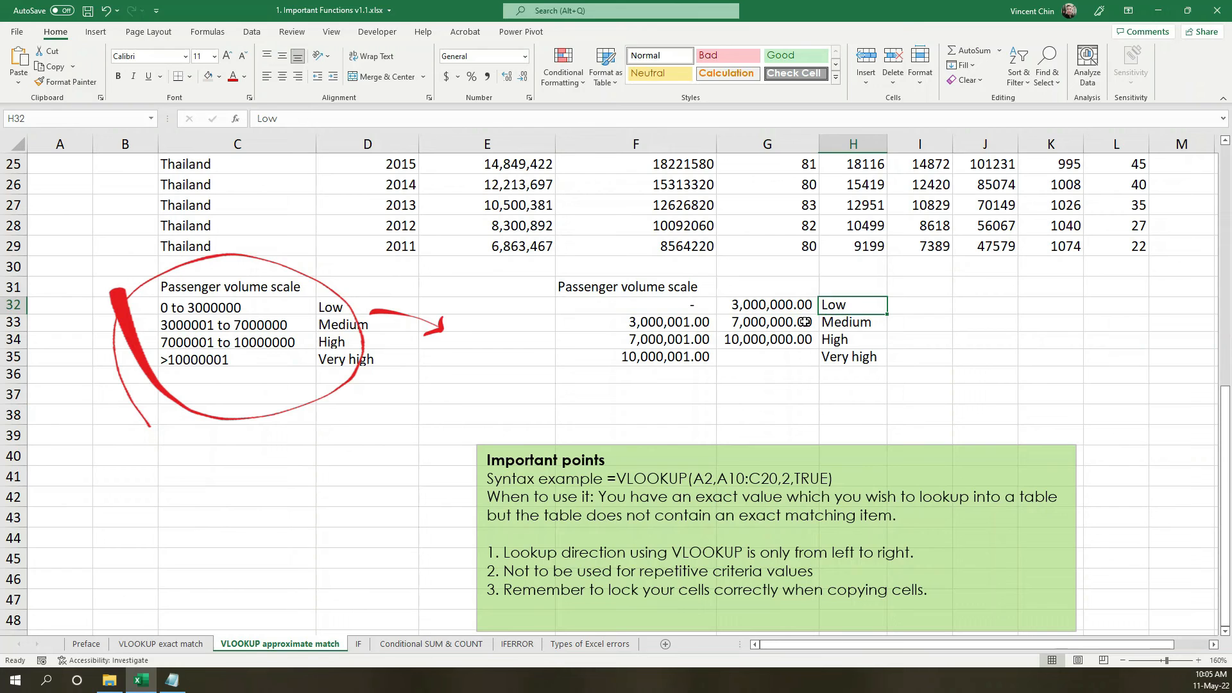
left_click(647, 322)
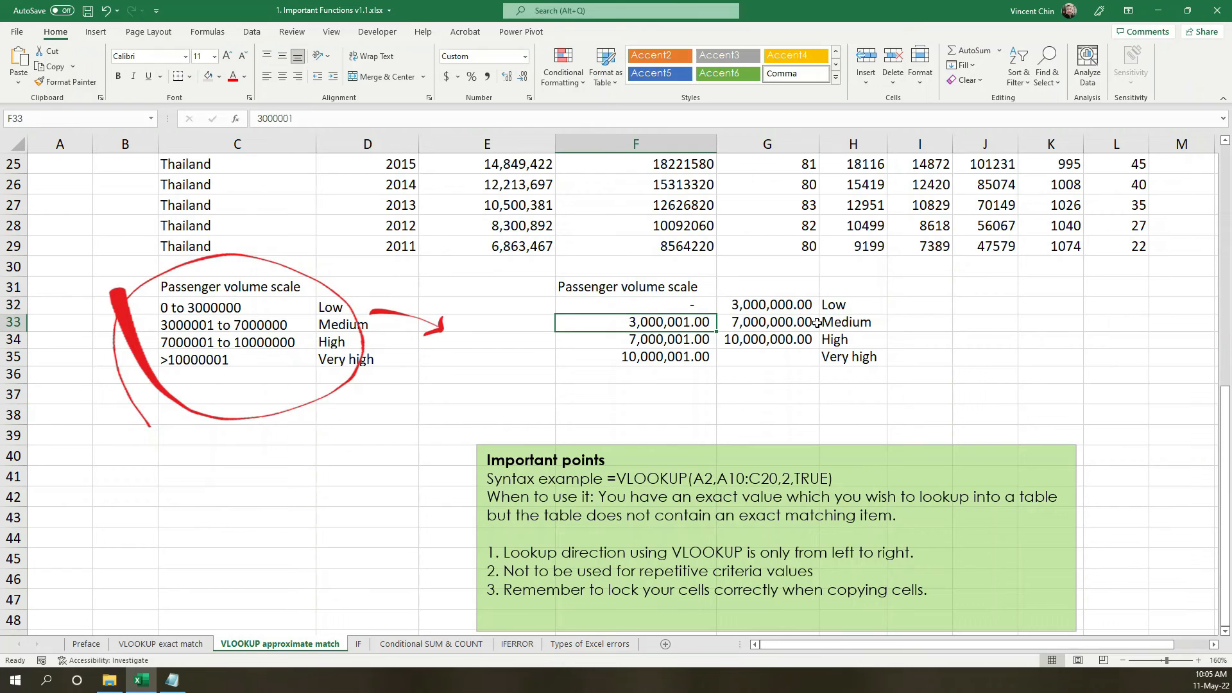
left_click(722, 324)
left_click(838, 329)
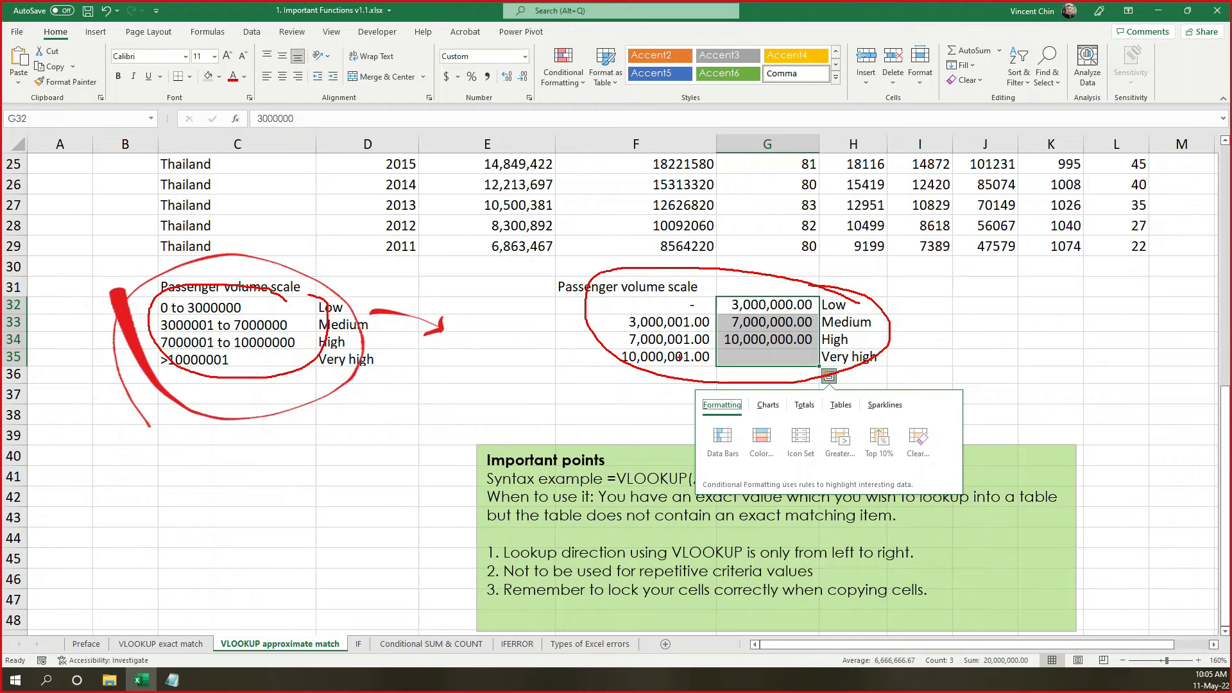
mouse_move(752, 251)
left_mouse_down()
mouse_move(757, 275)
mouse_move(827, 281)
mouse_move(816, 315)
left_mouse_up()
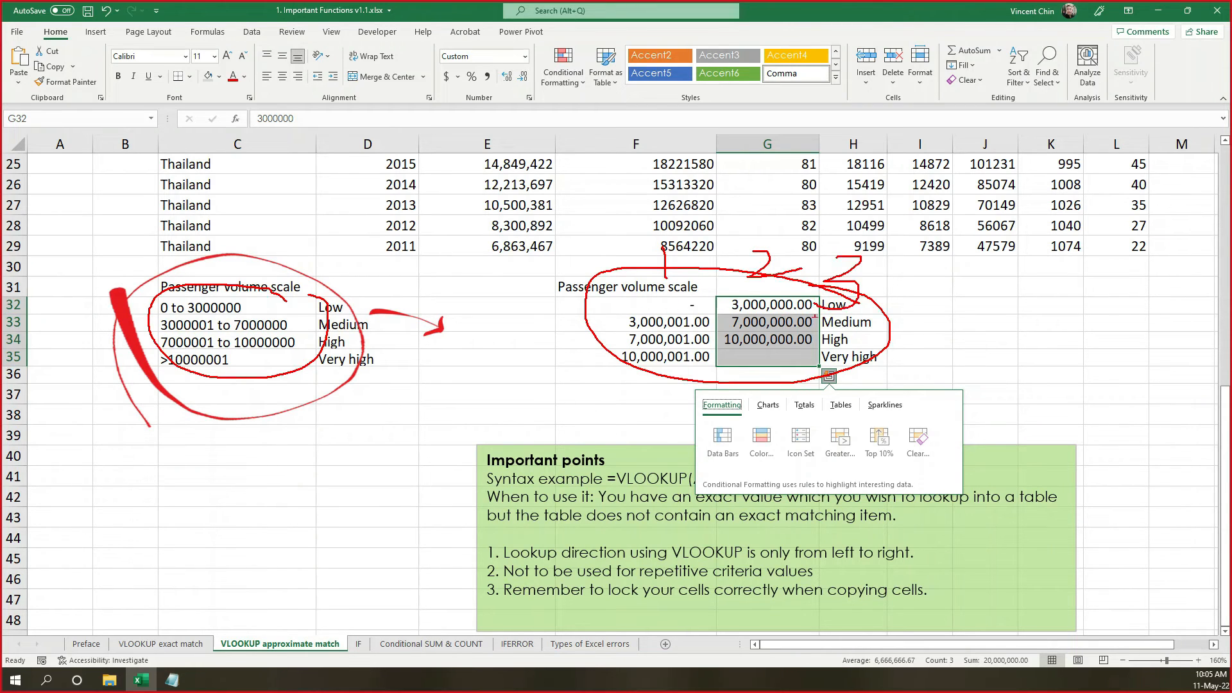
mouse_move(889, 303)
left_mouse_down()
mouse_move(823, 298)
mouse_move(953, 329)
mouse_move(908, 363)
left_mouse_up()
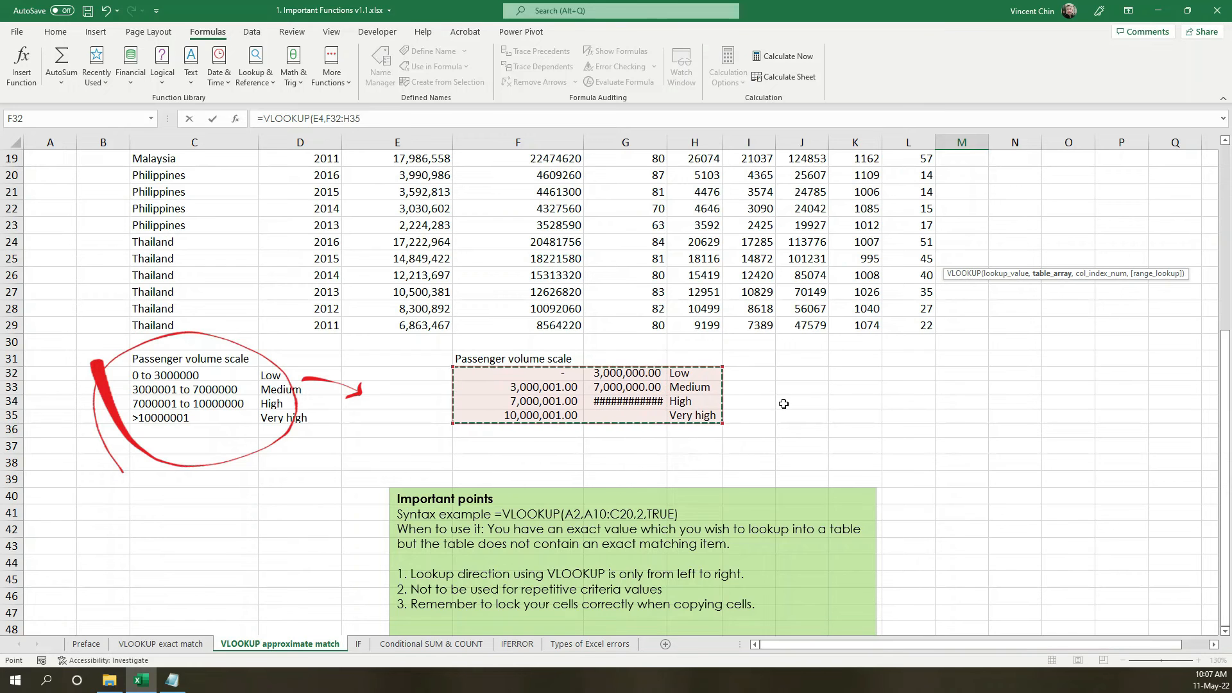
Complete the VLOOKUP in M4 as =VLOOKUP(E4,F32:H35,3,TRUE) with column index 3 and approximate match, and reselect M4
scroll(816, 391, "up", 6)
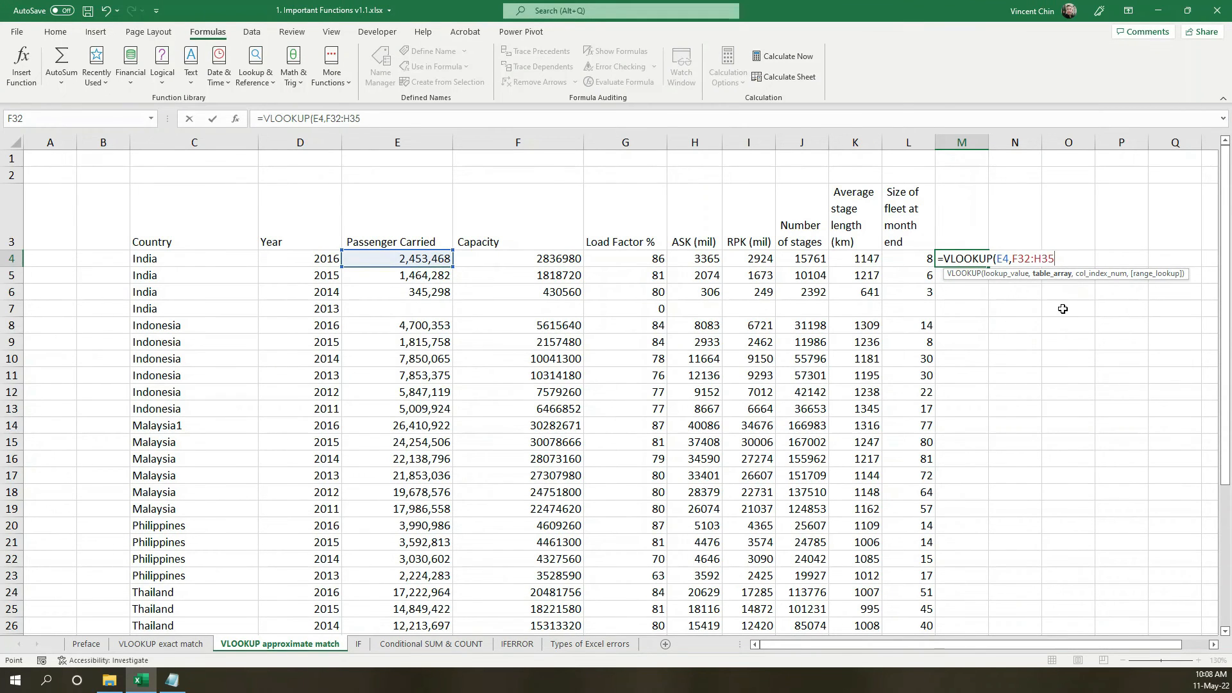
type(",")
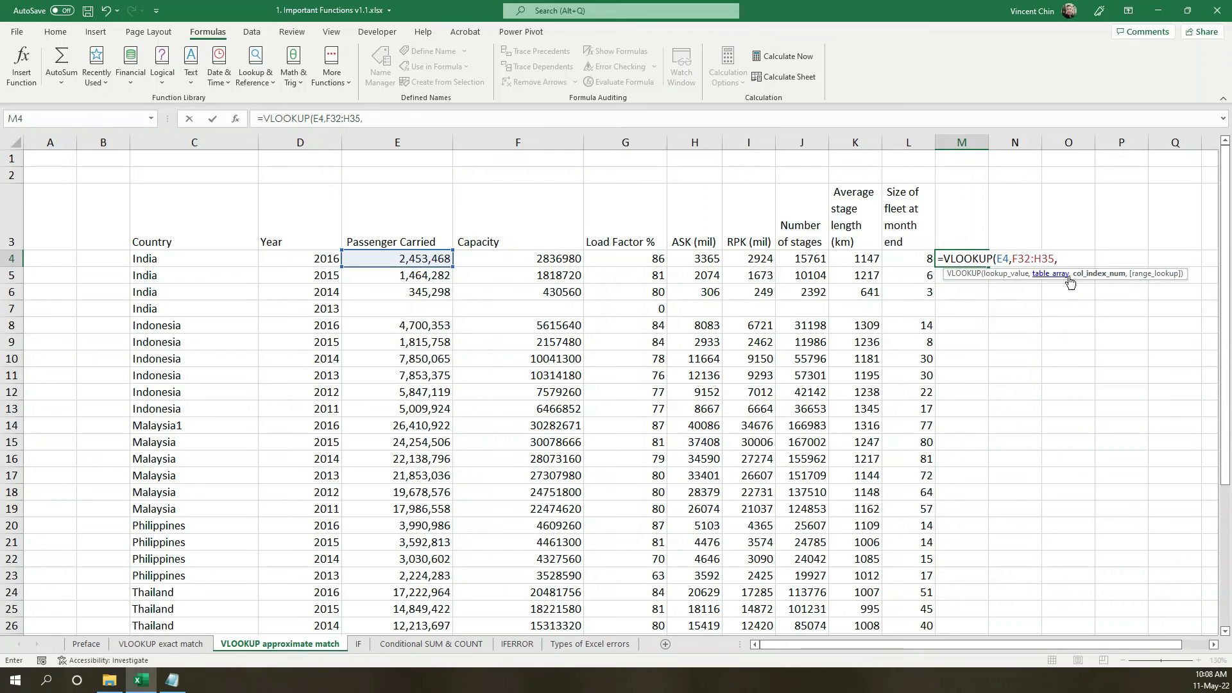
scroll(1109, 281, "down", 7)
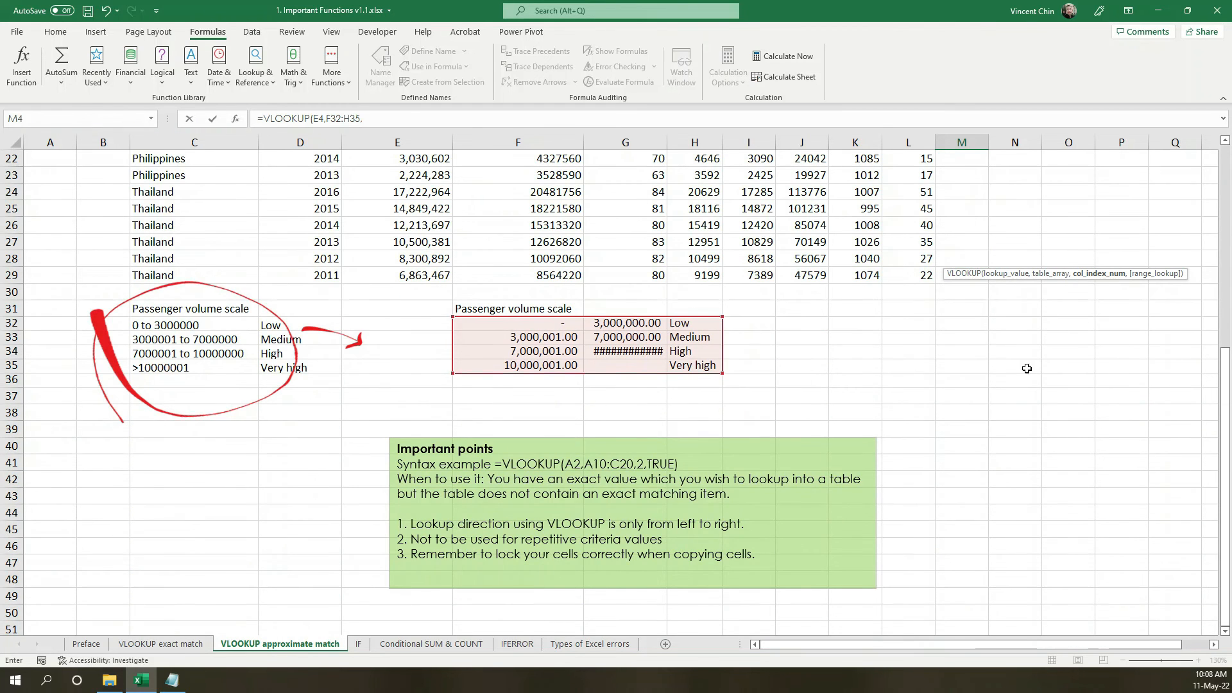
scroll(1027, 339, "up", 7)
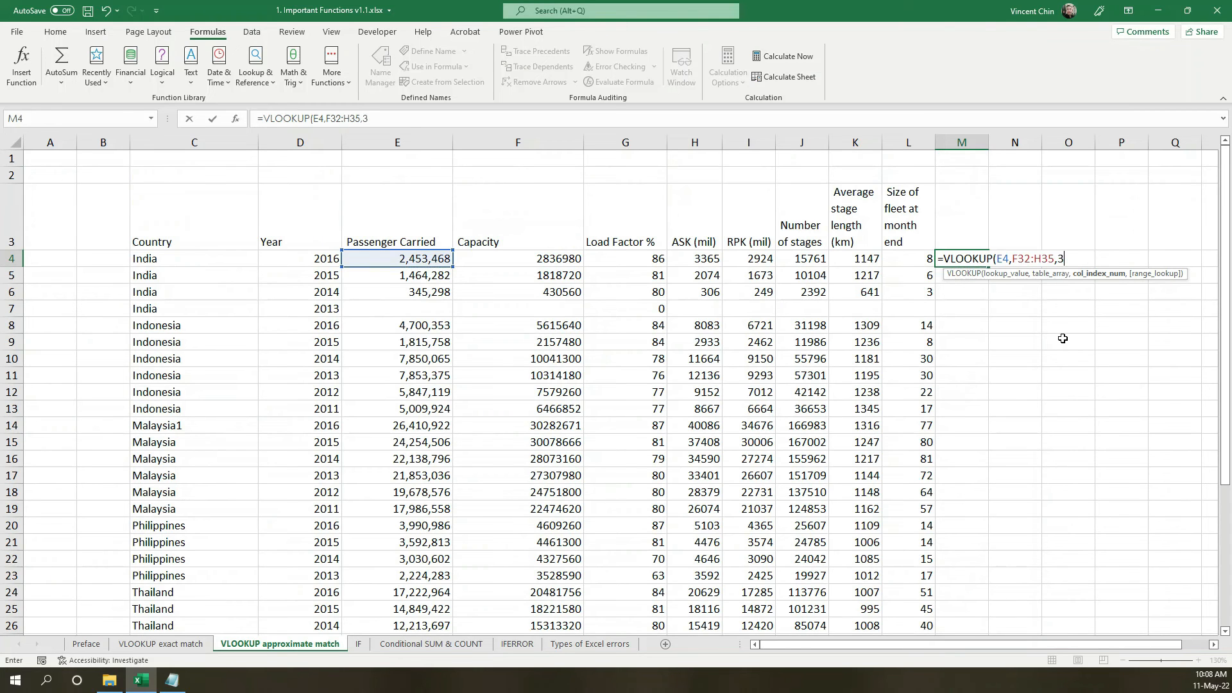
type(",")
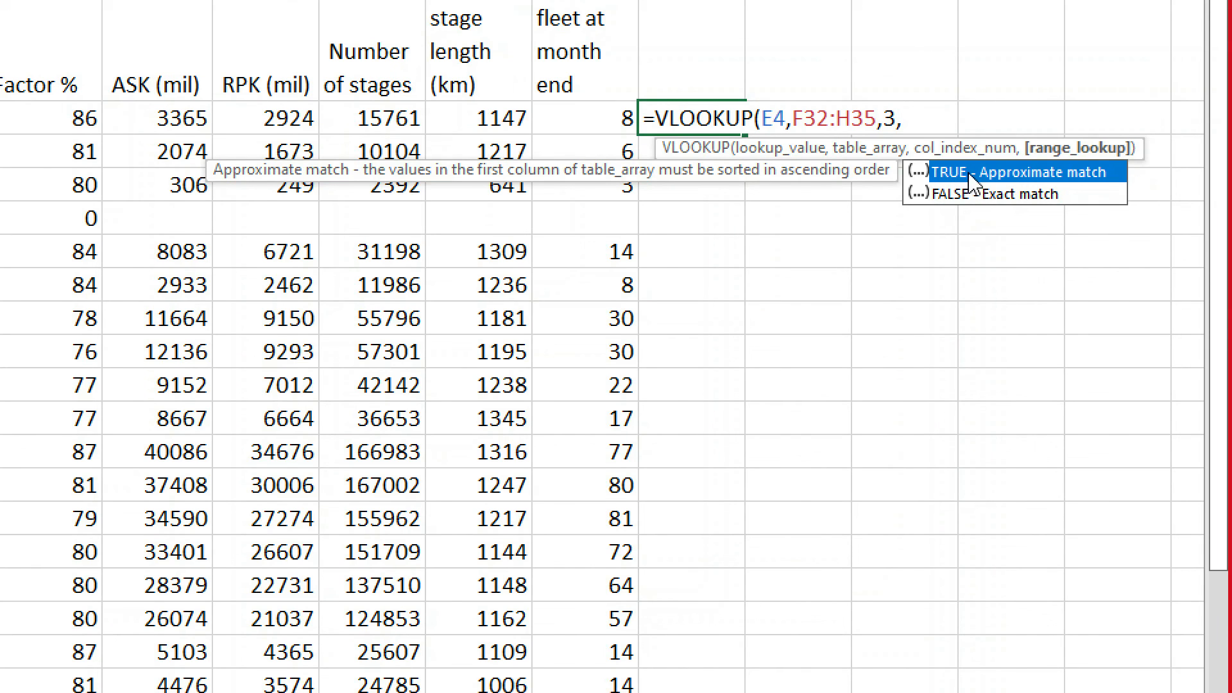
double_click(950, 173)
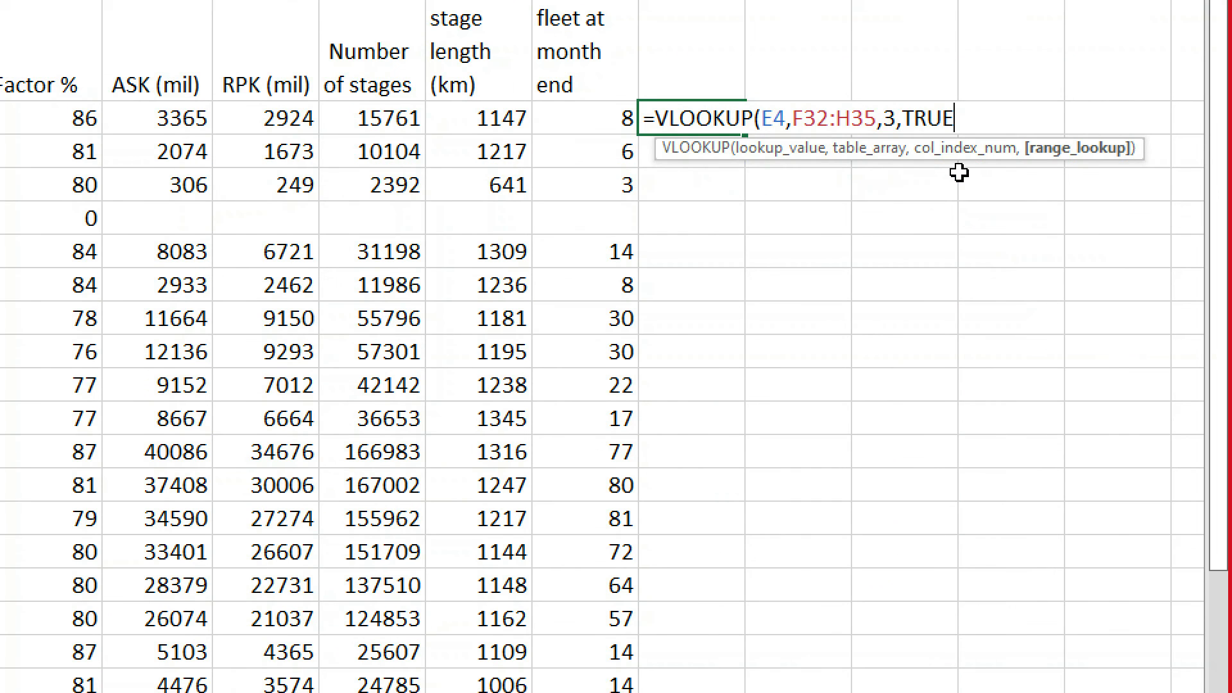
key("Return")
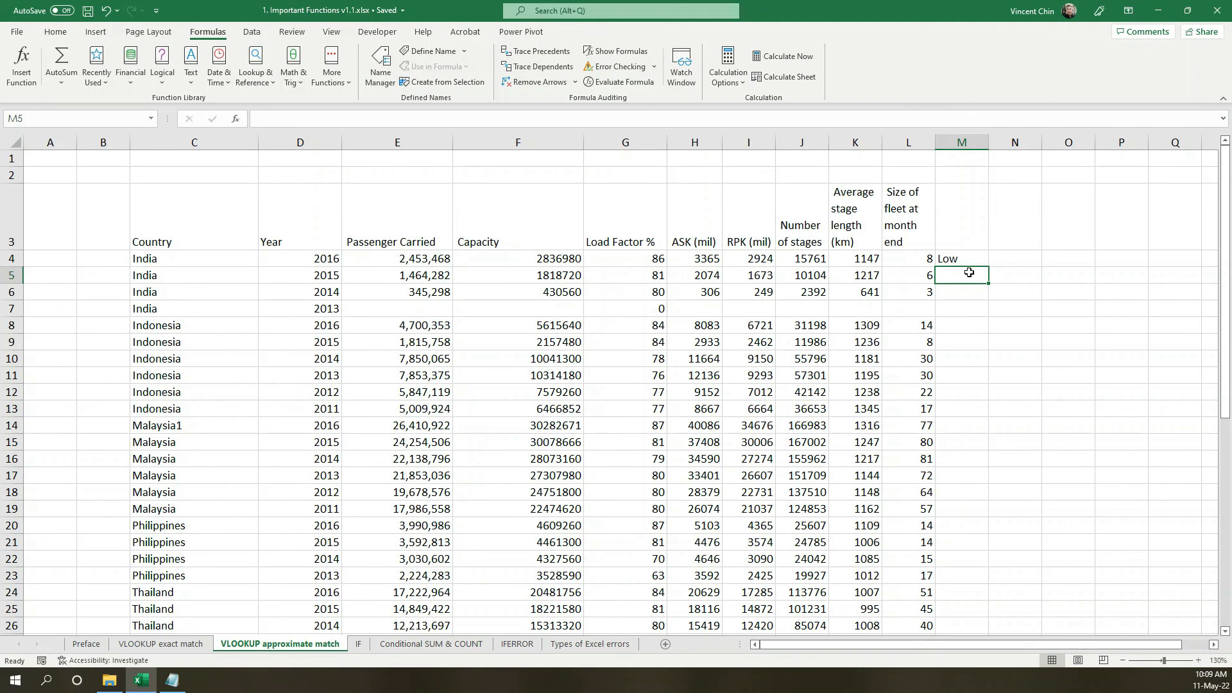
left_click(703, 125)
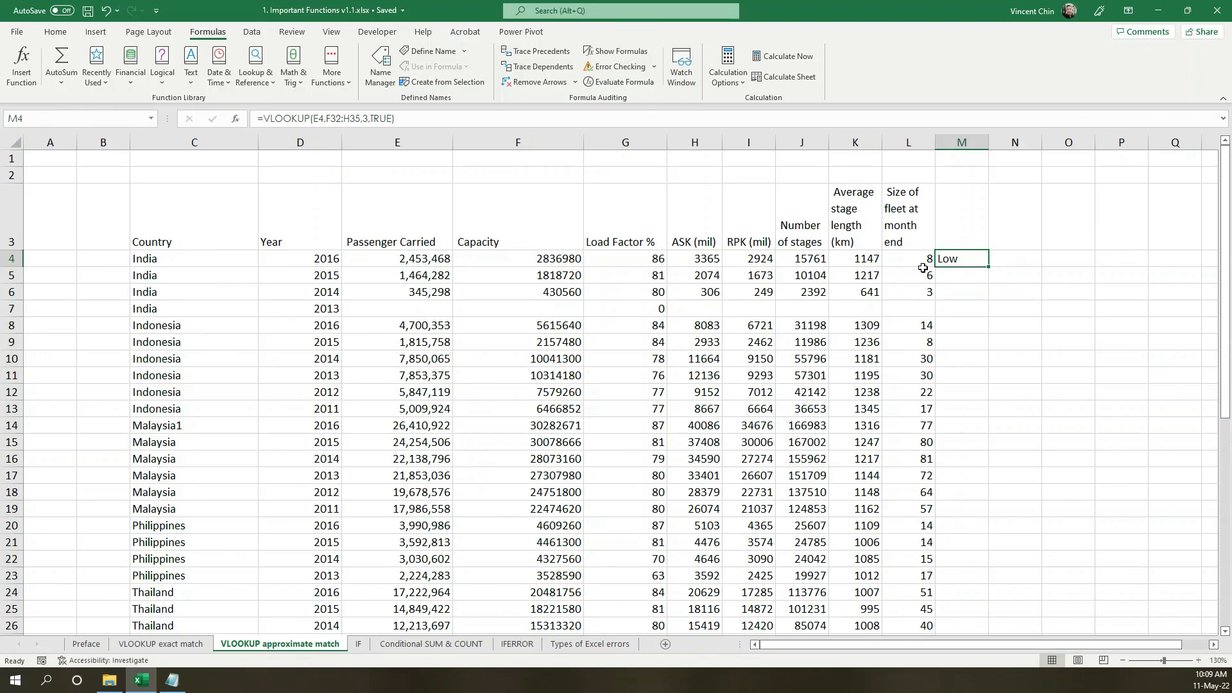